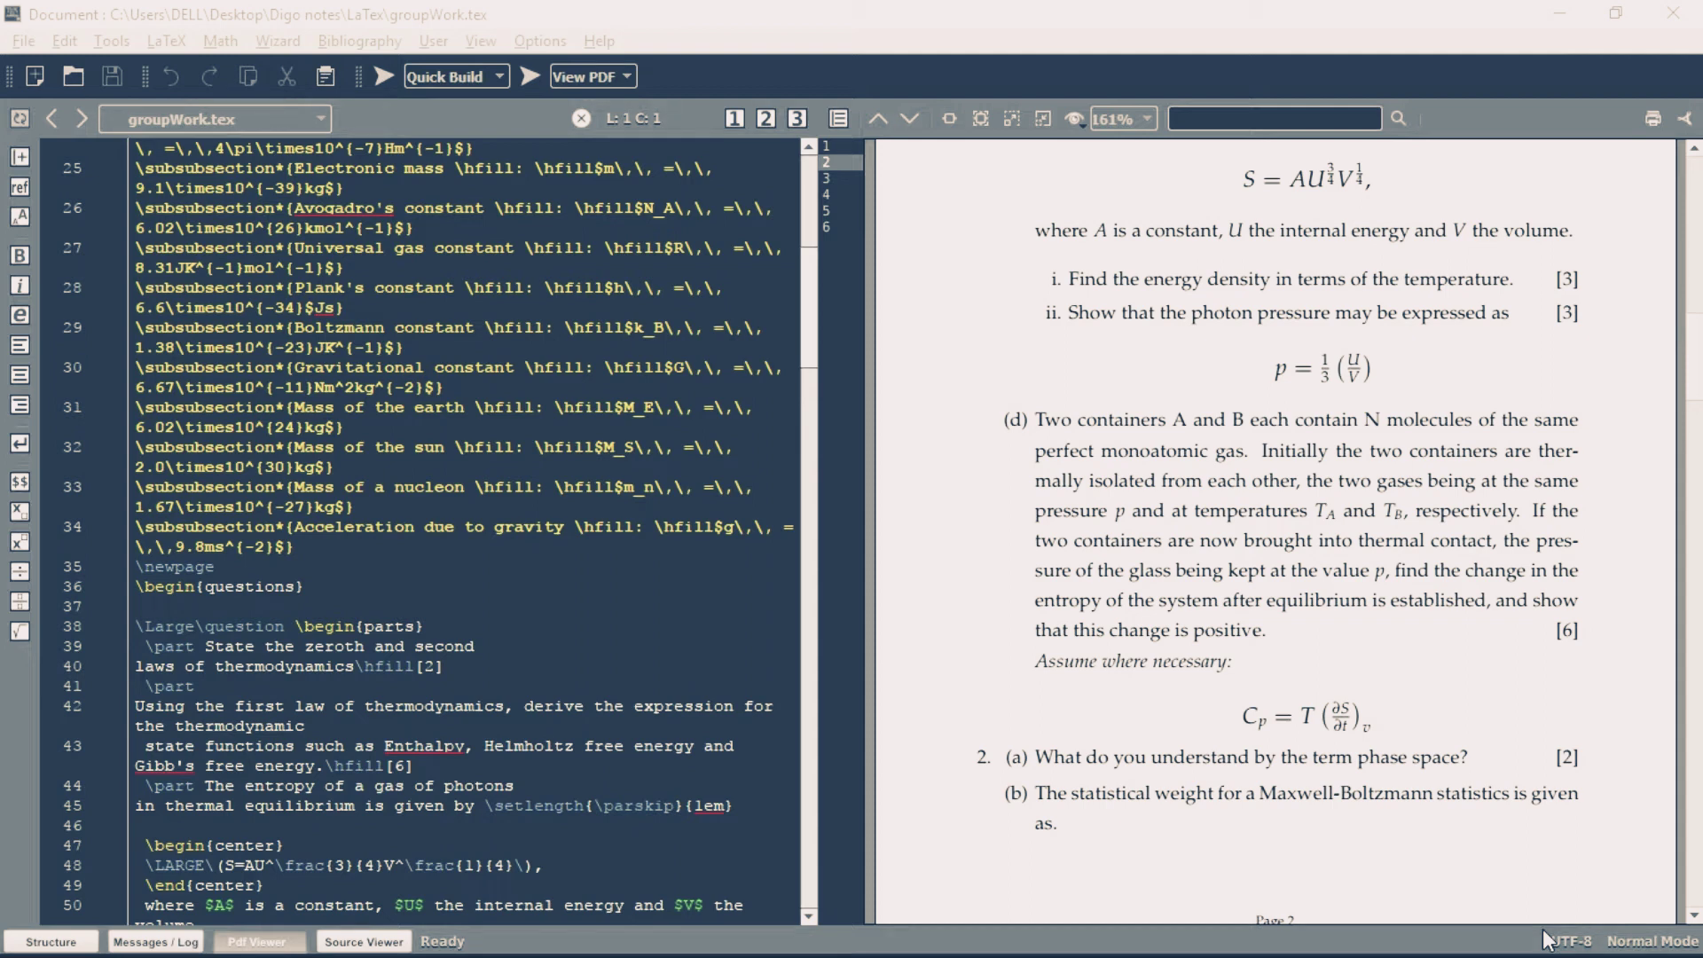
- Switch to Chrome and examine the Windows installer downloads on the MiKTeX and Texmaker pages, including the MiKTeX file size
mouse_move(250, 945)
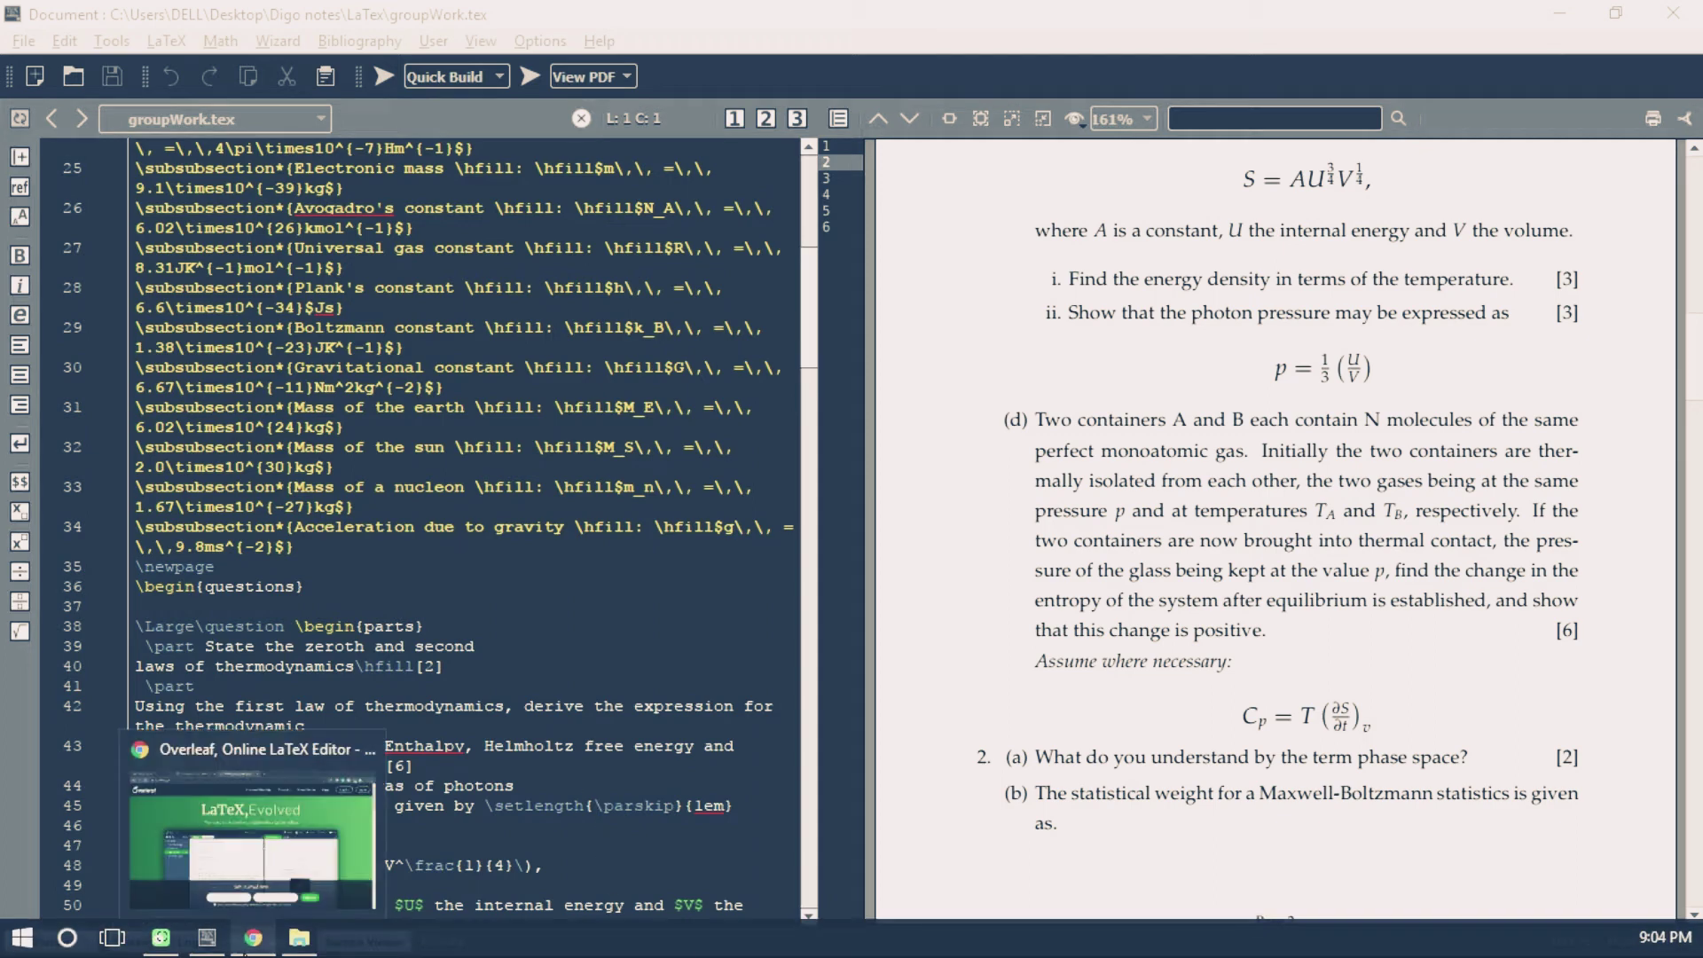
left_click(252, 838)
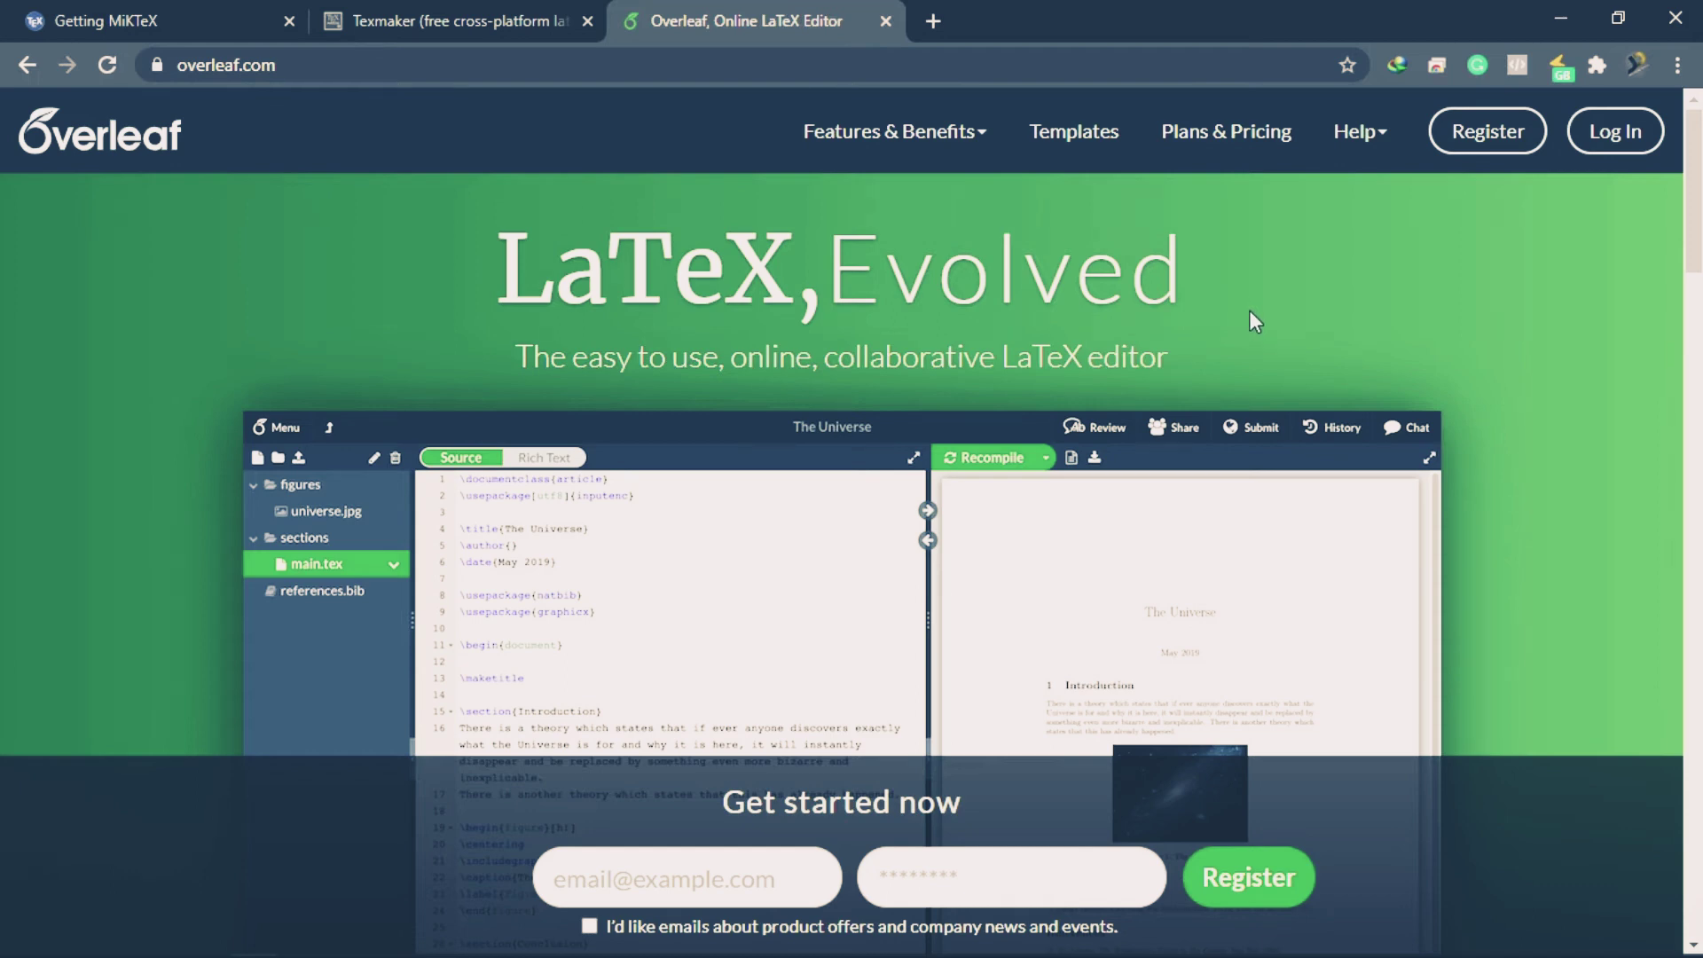
left_click(124, 22)
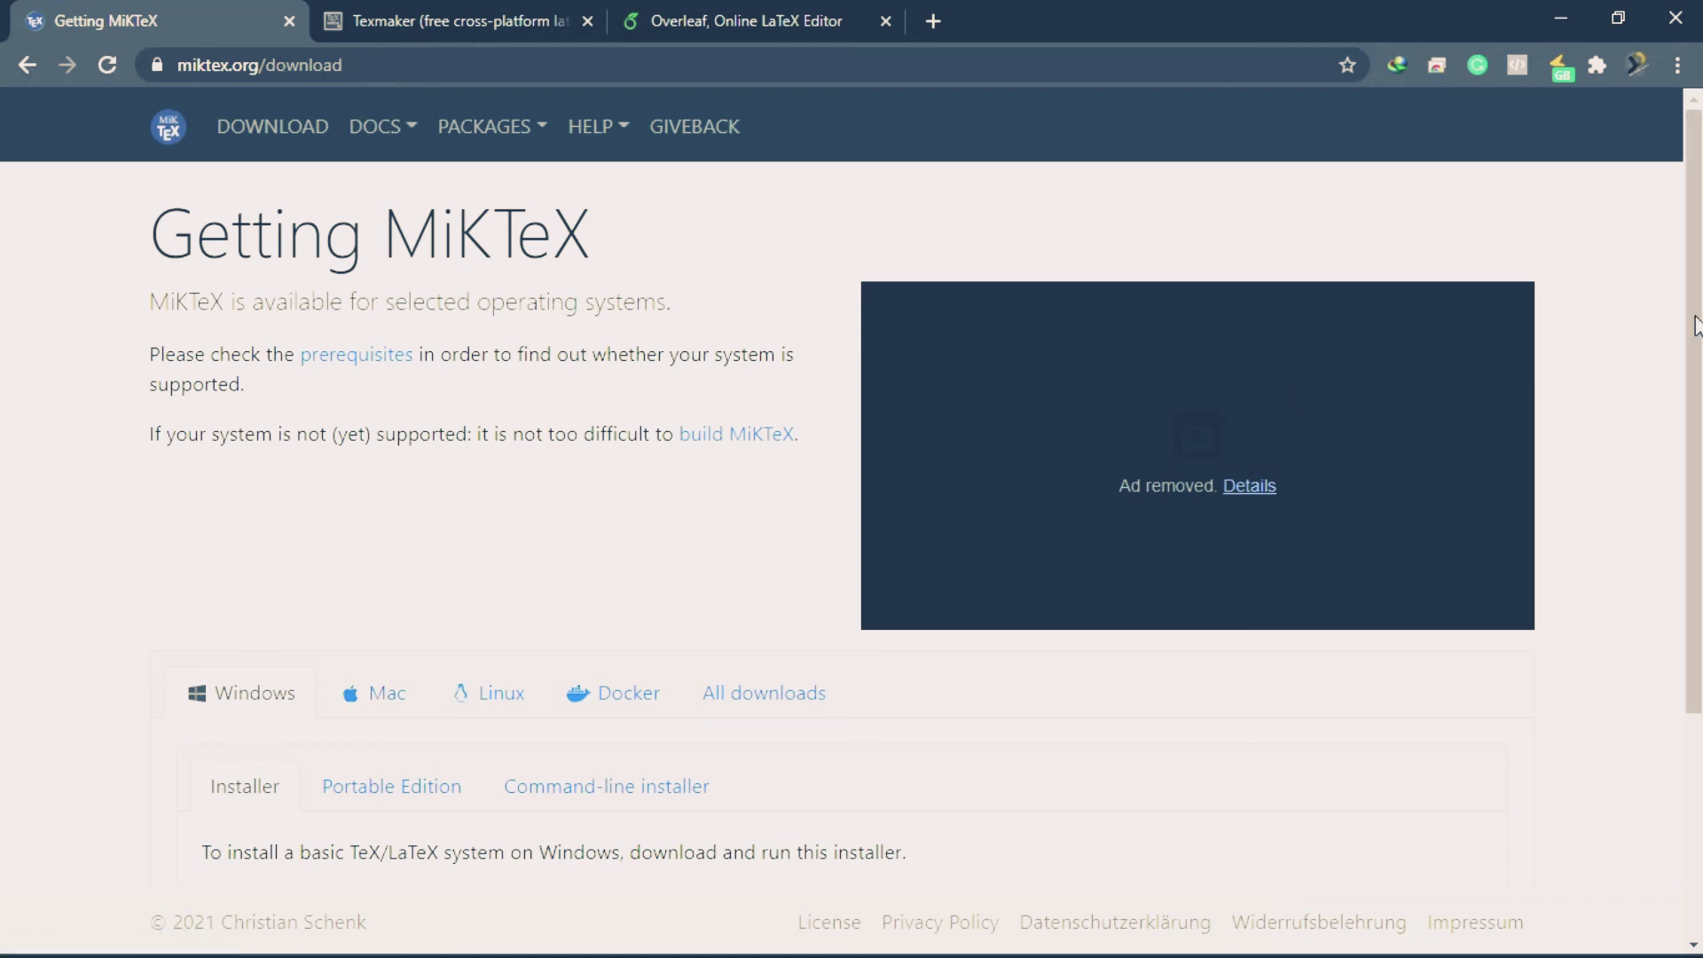
scroll(1695, 326, "down", 4)
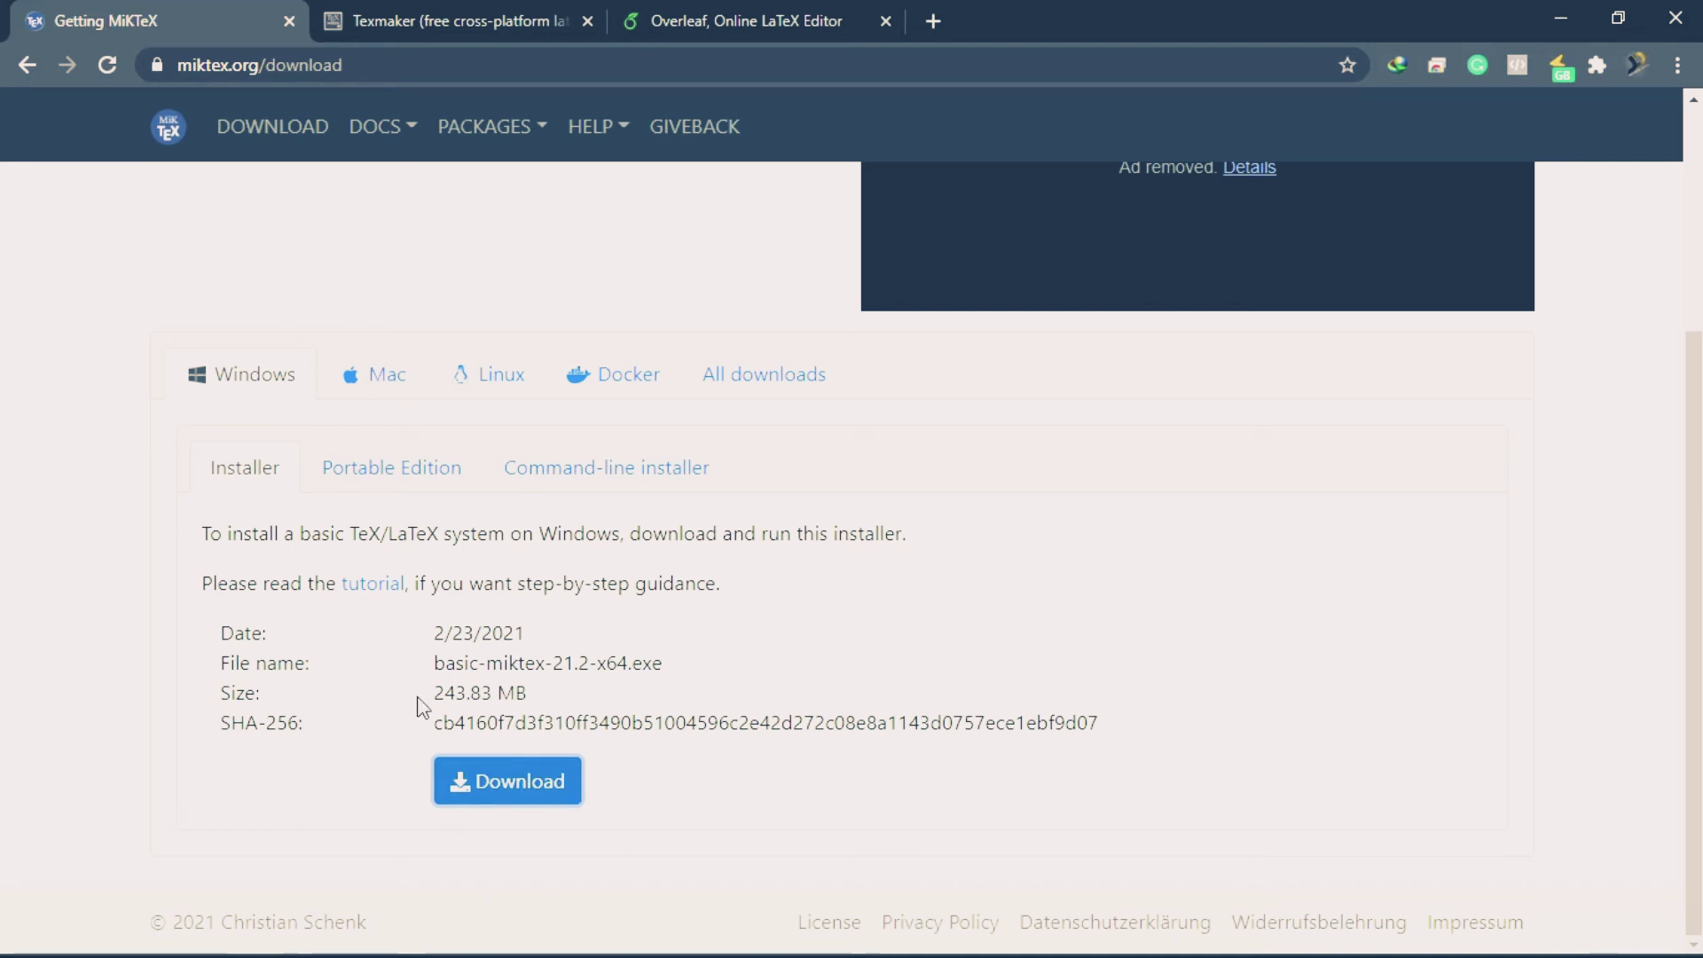
left_click_drag(426, 697, 536, 699)
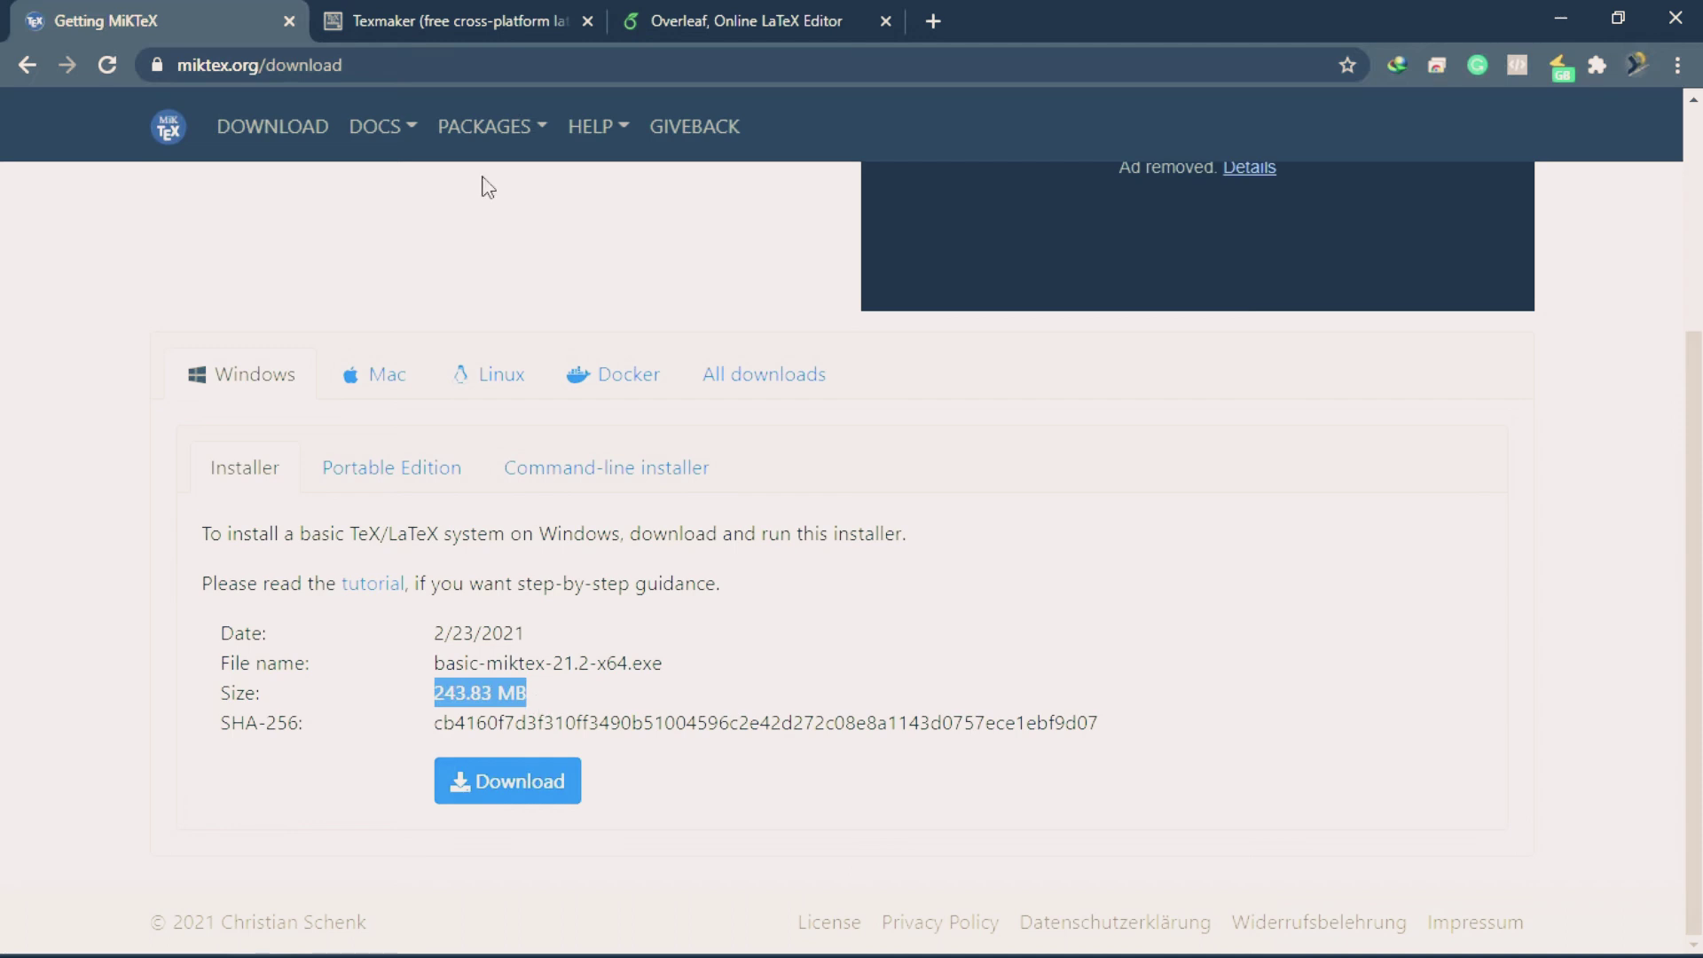
left_click(396, 3)
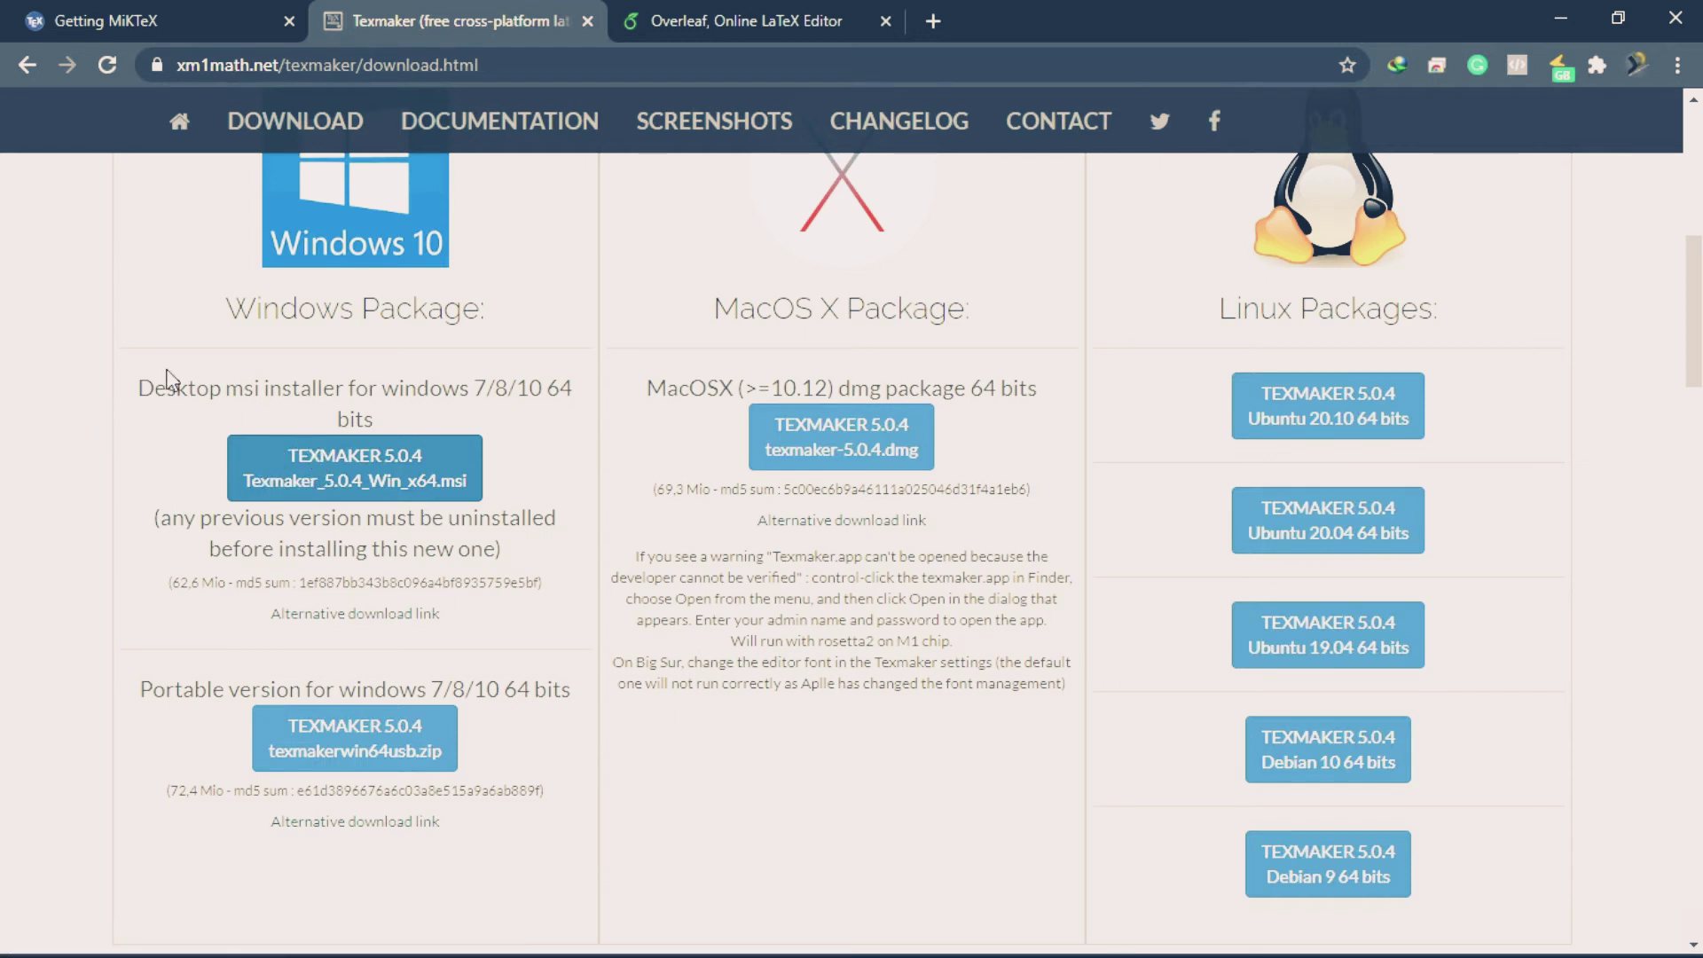
mouse_move(1693, 274)
left_mouse_down()
mouse_move(1699, 166)
mouse_move(1698, 303)
mouse_move(1698, 273)
left_mouse_up()
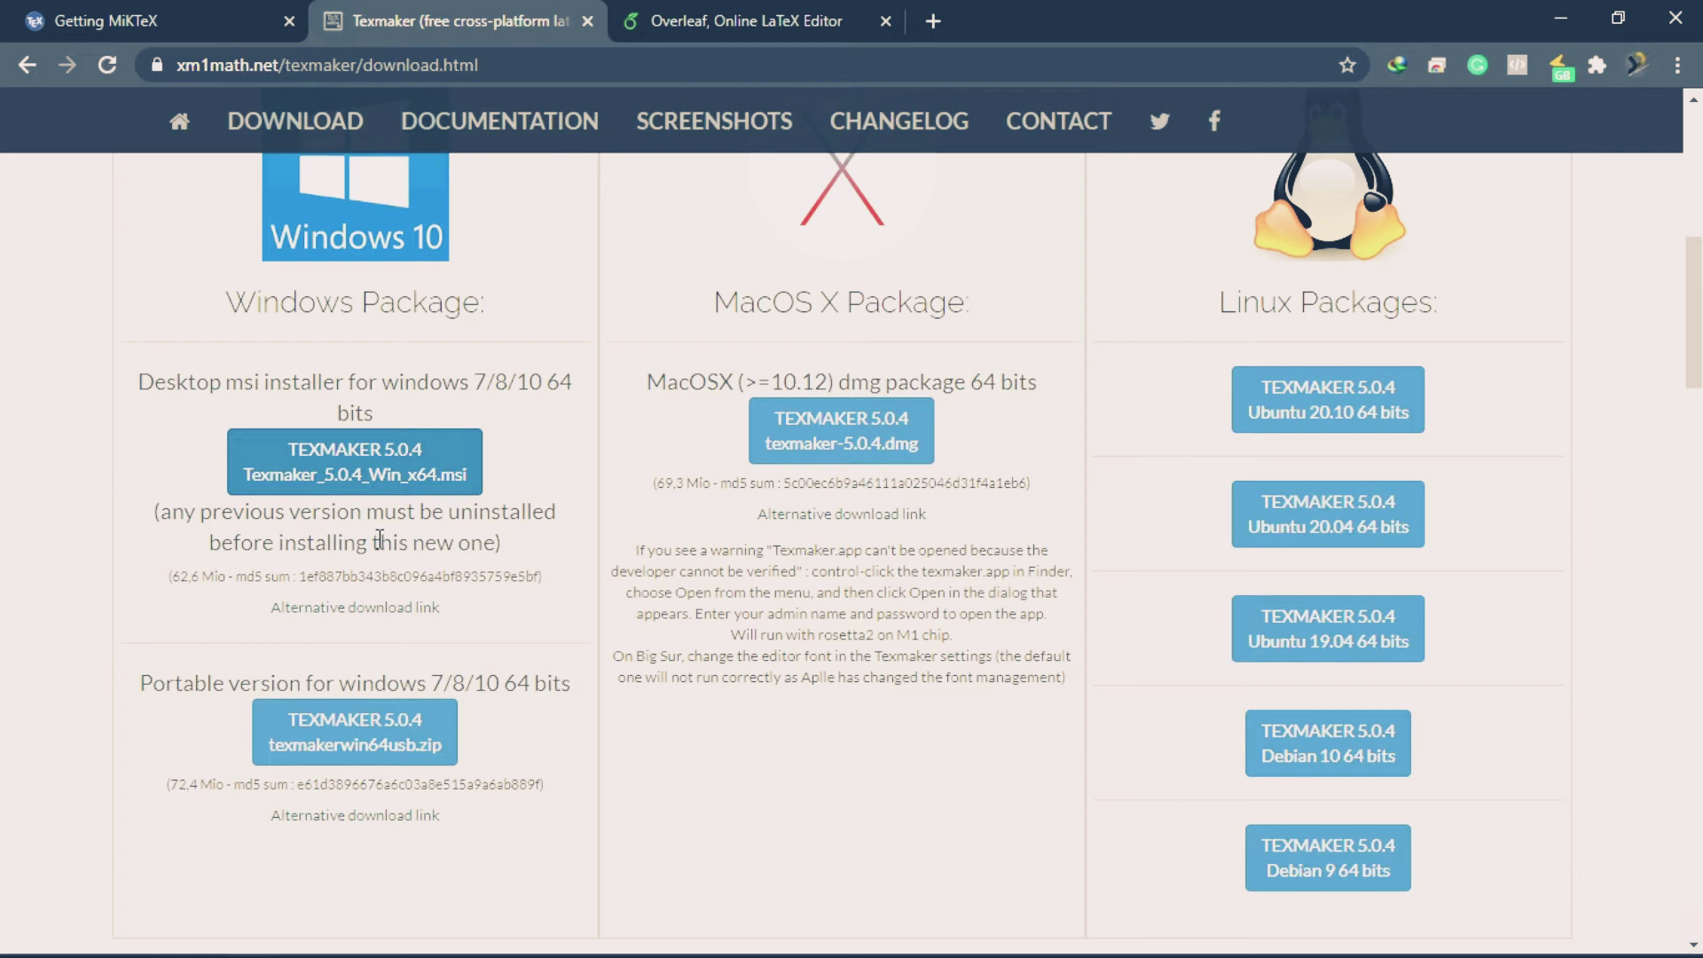
- Open the Sw folder in File Explorer and launch the basic-miktex-21.2-x64 installer
mouse_move(67, 954)
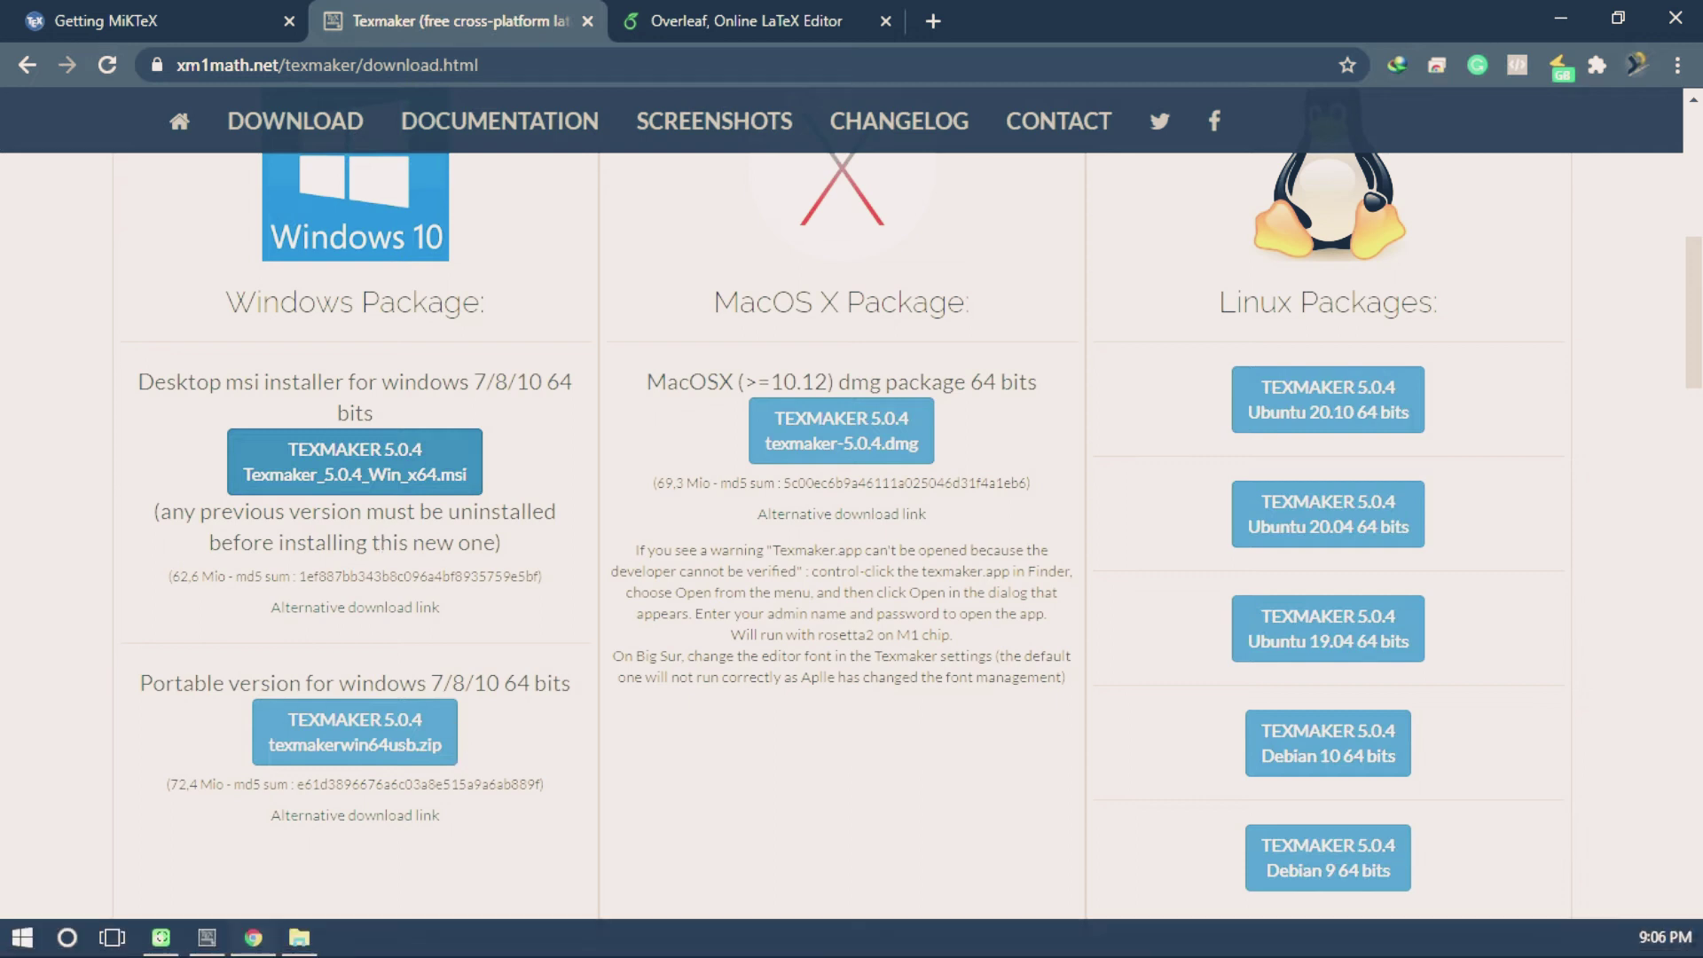
mouse_move(298, 950)
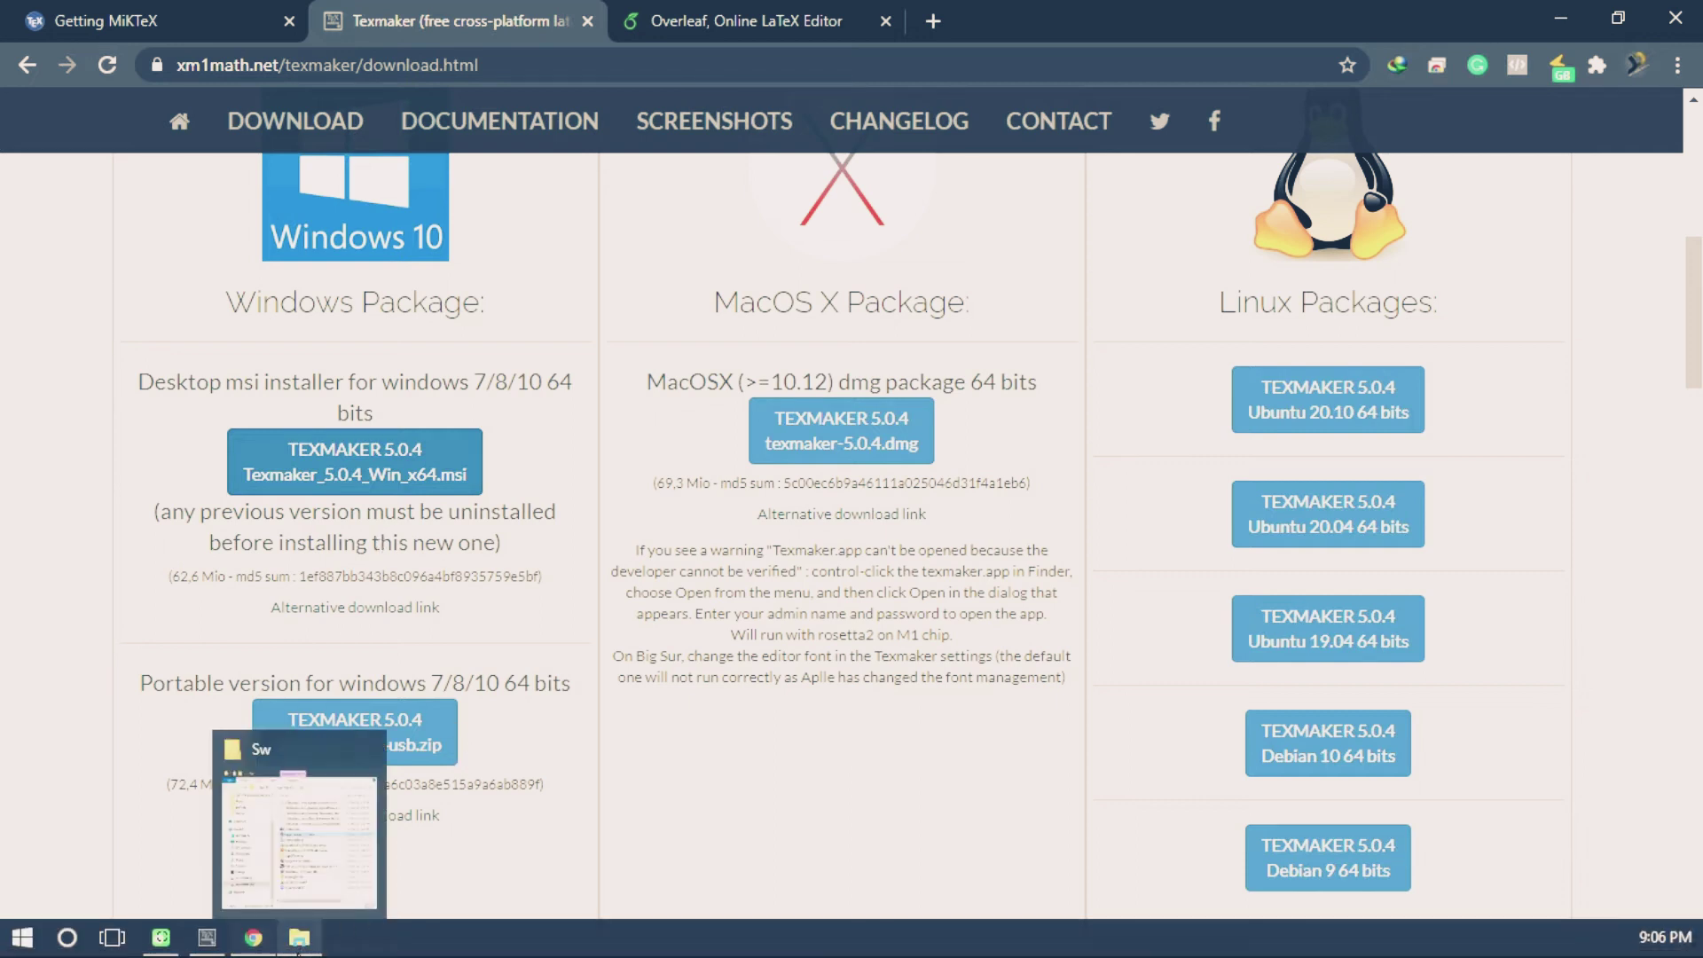
left_click(298, 947)
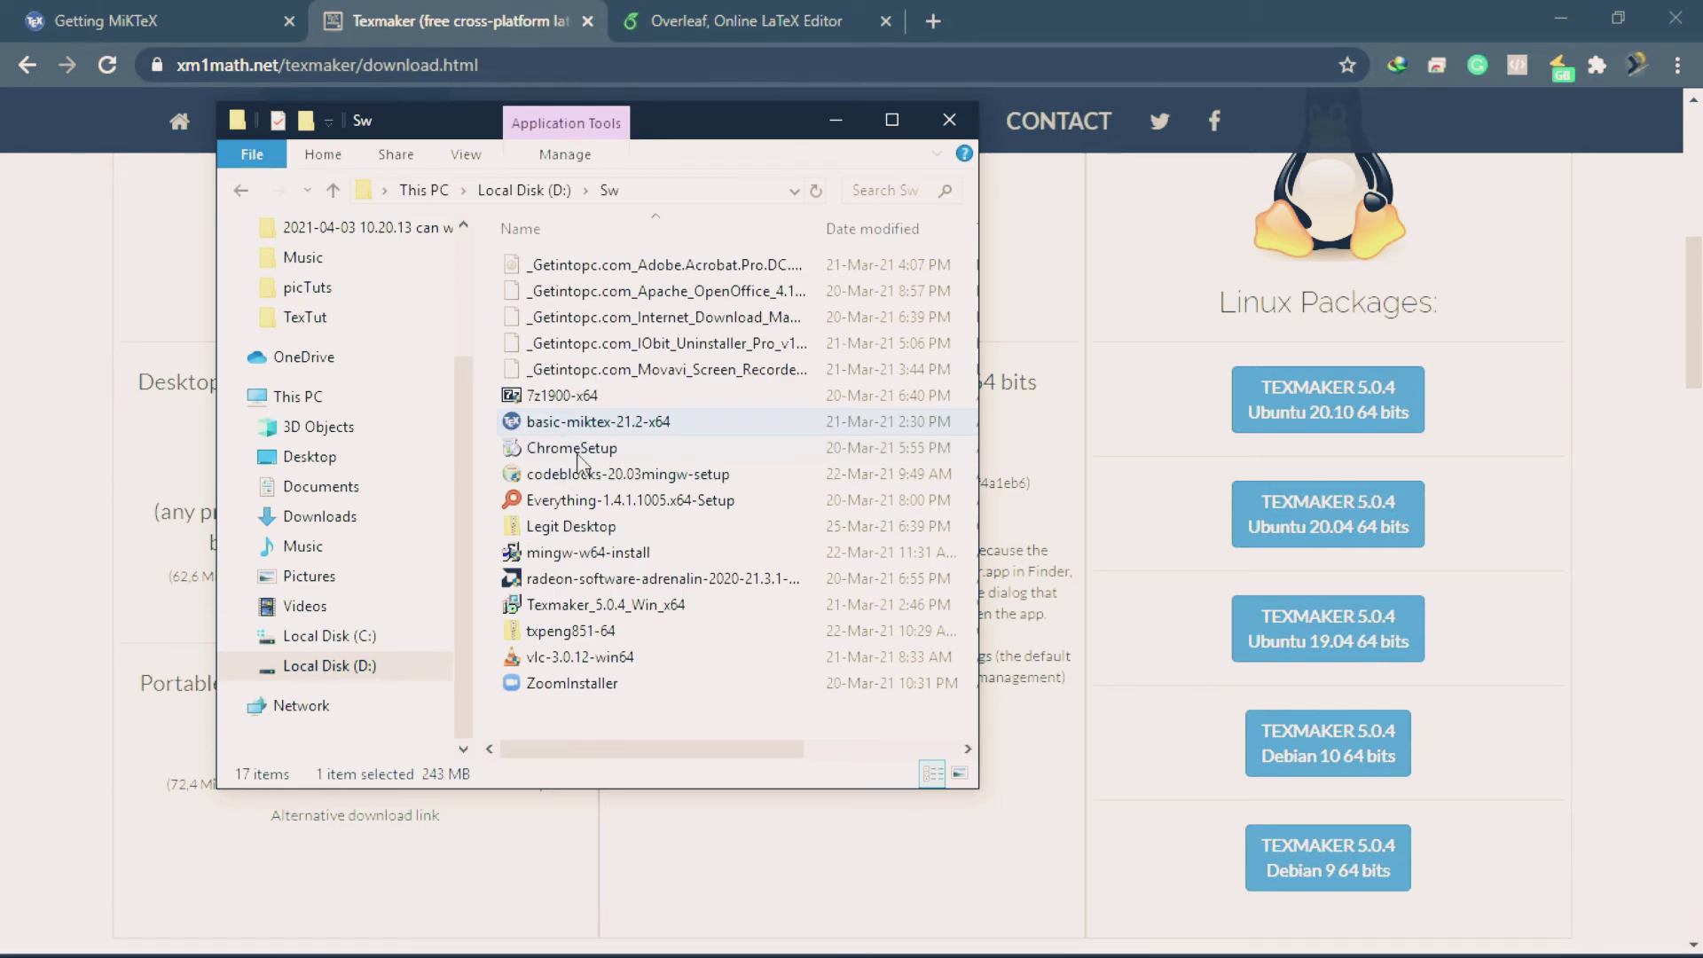
double_click(618, 423)
double_click(621, 424)
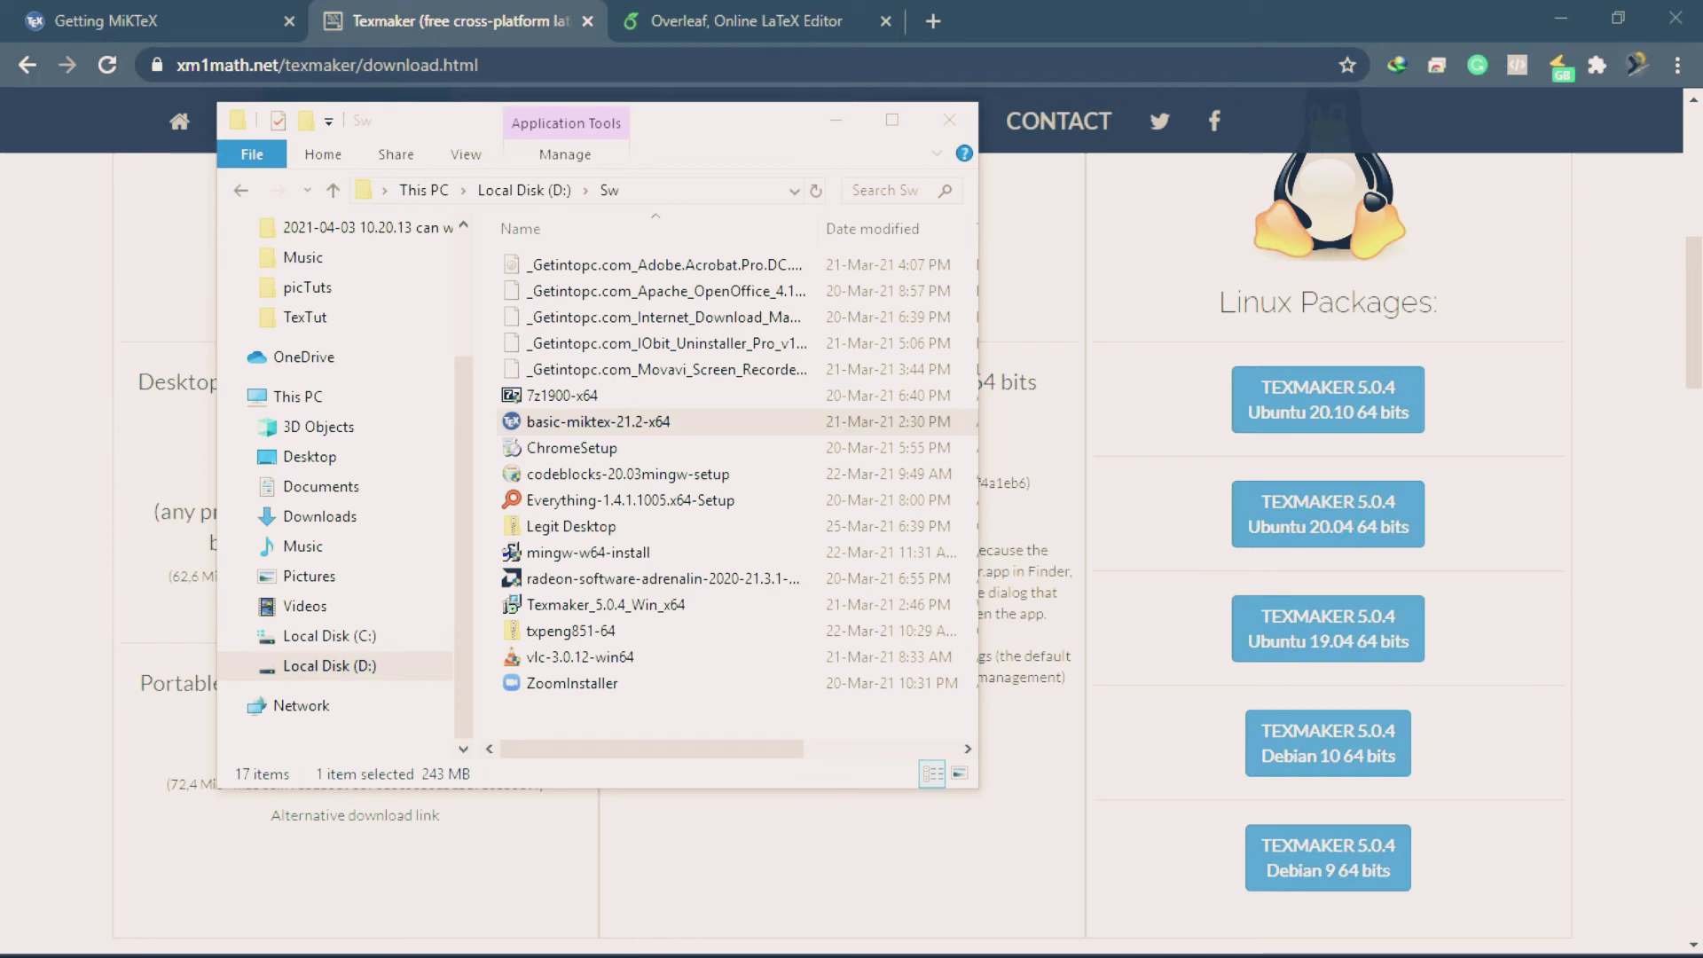
- Accept the MiKTeX copying conditions, keep the installation only for the current user, proceed to the installation directory page, and exit the installer
left_click_drag(516, 171, 860, 199)
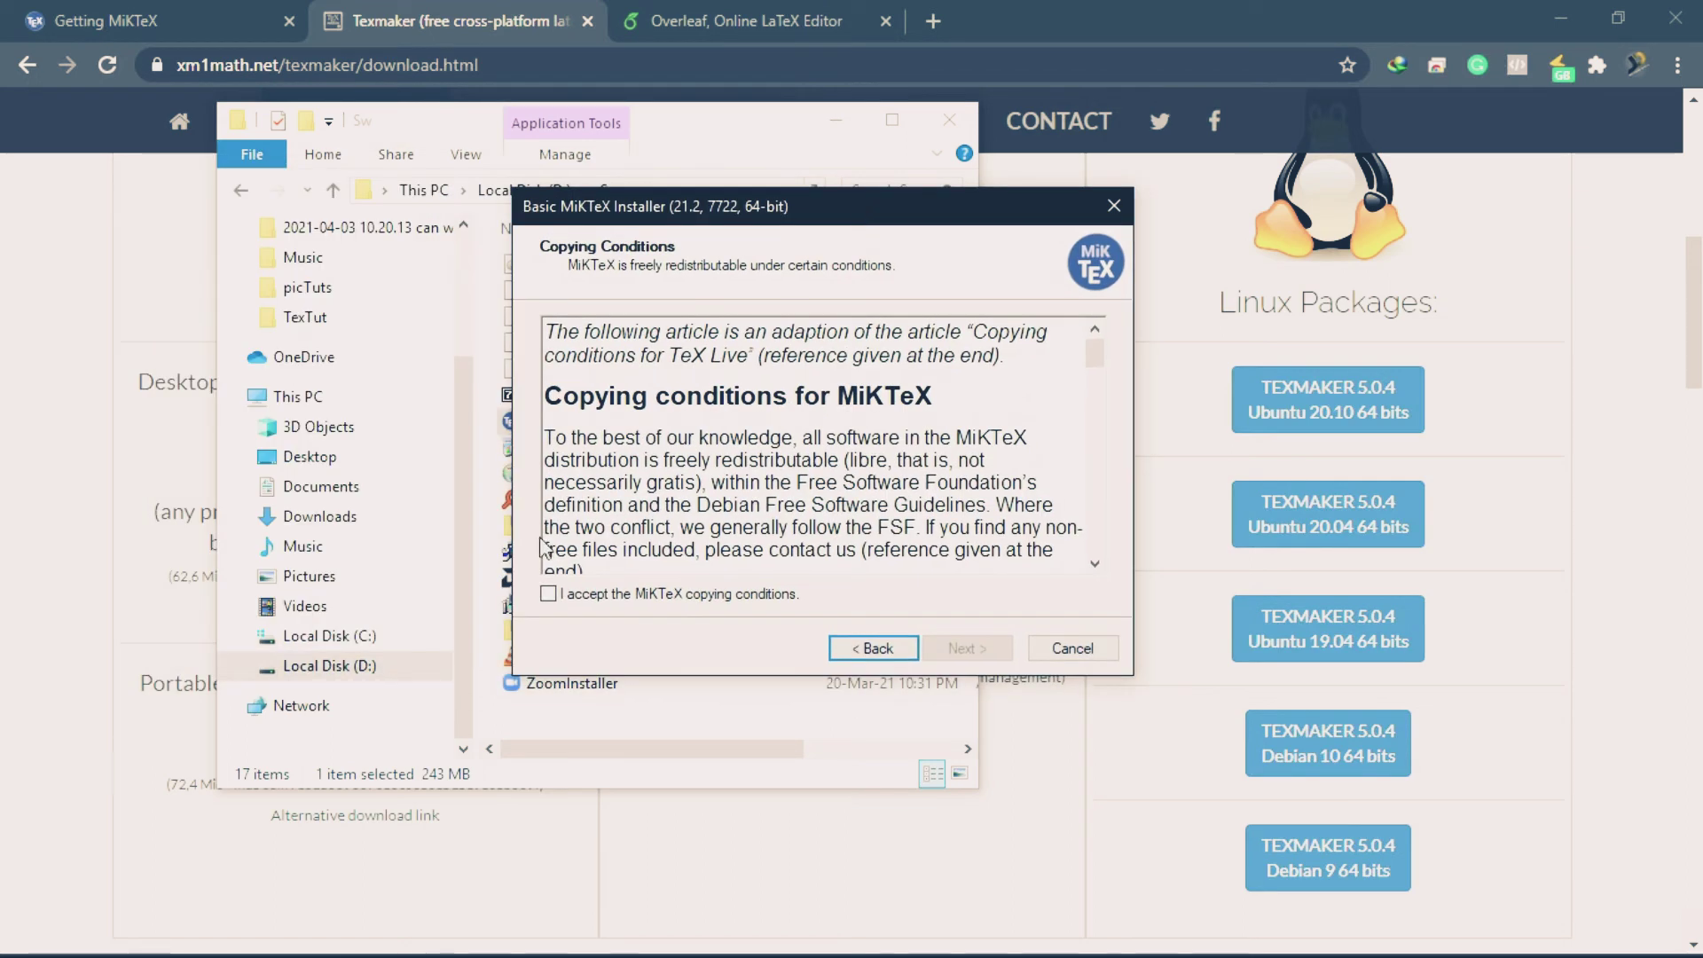
left_click(562, 591)
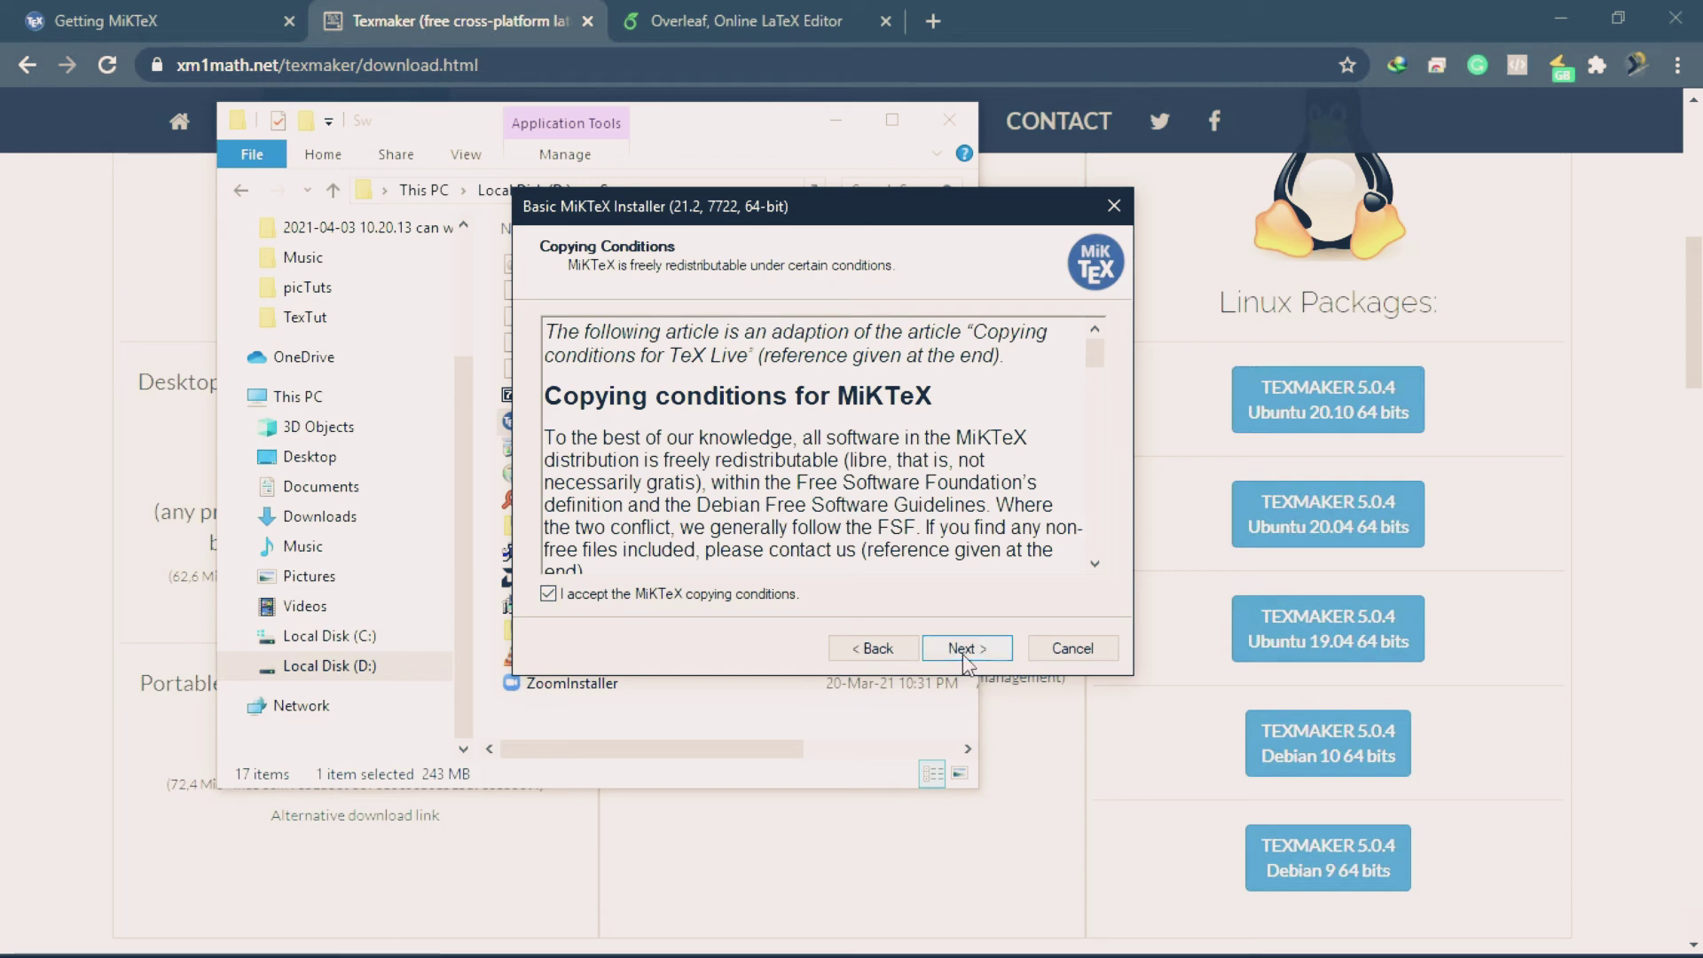
left_click(965, 652)
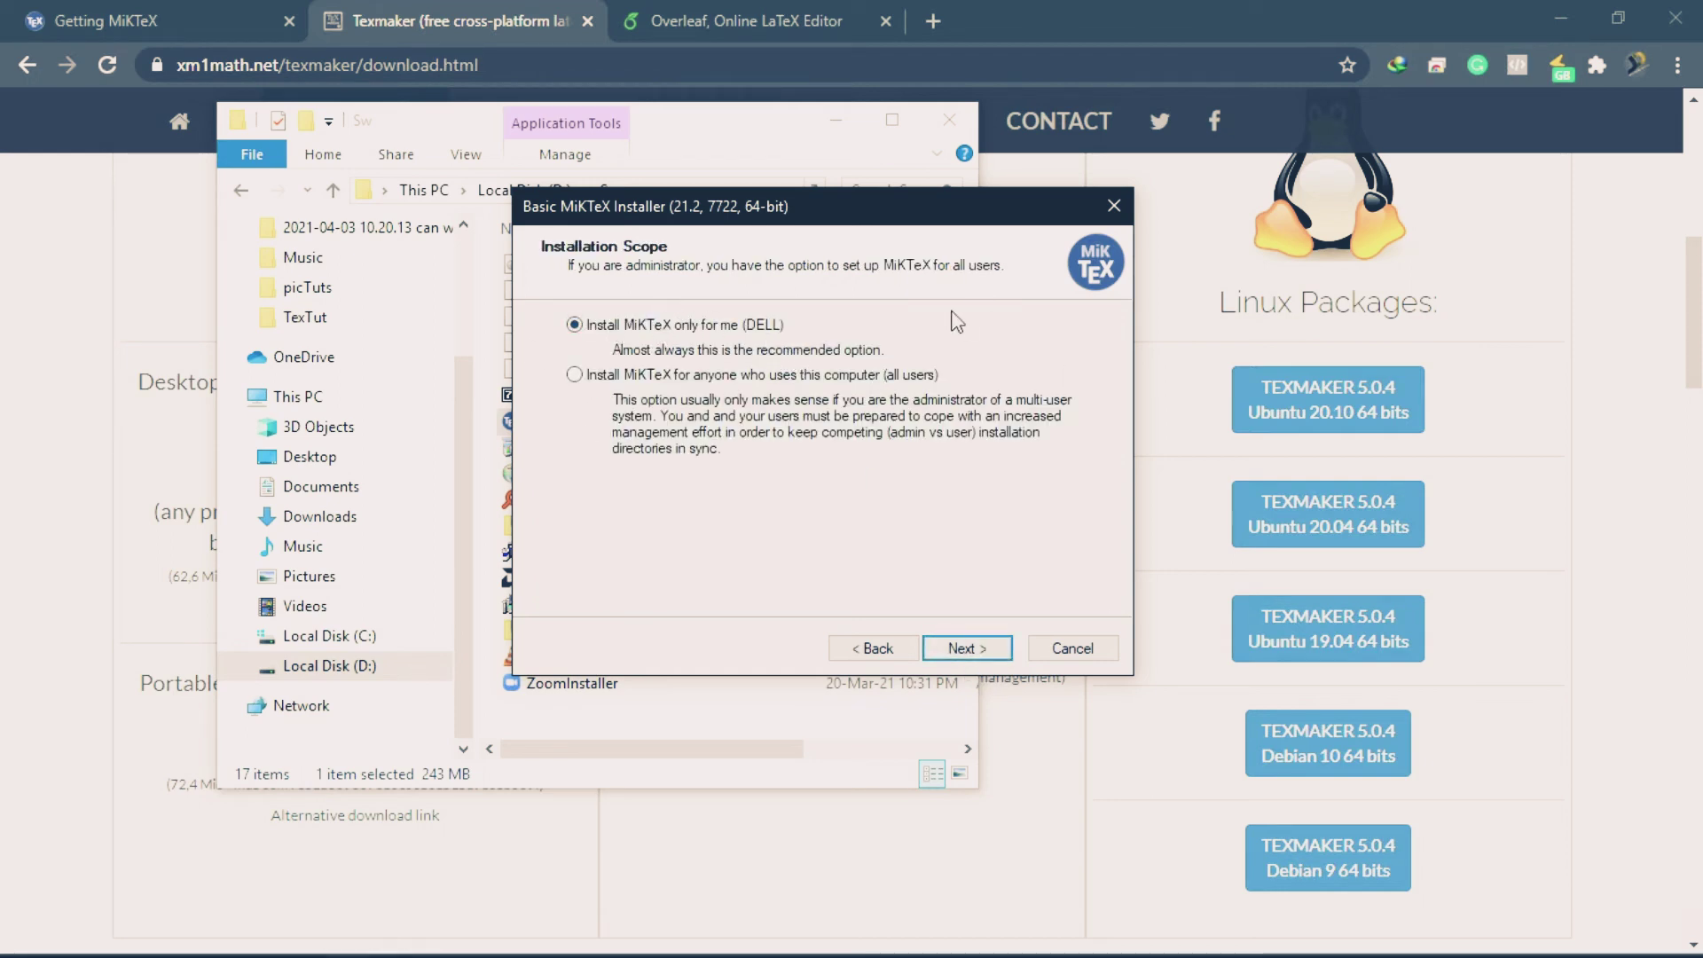
left_click(951, 652)
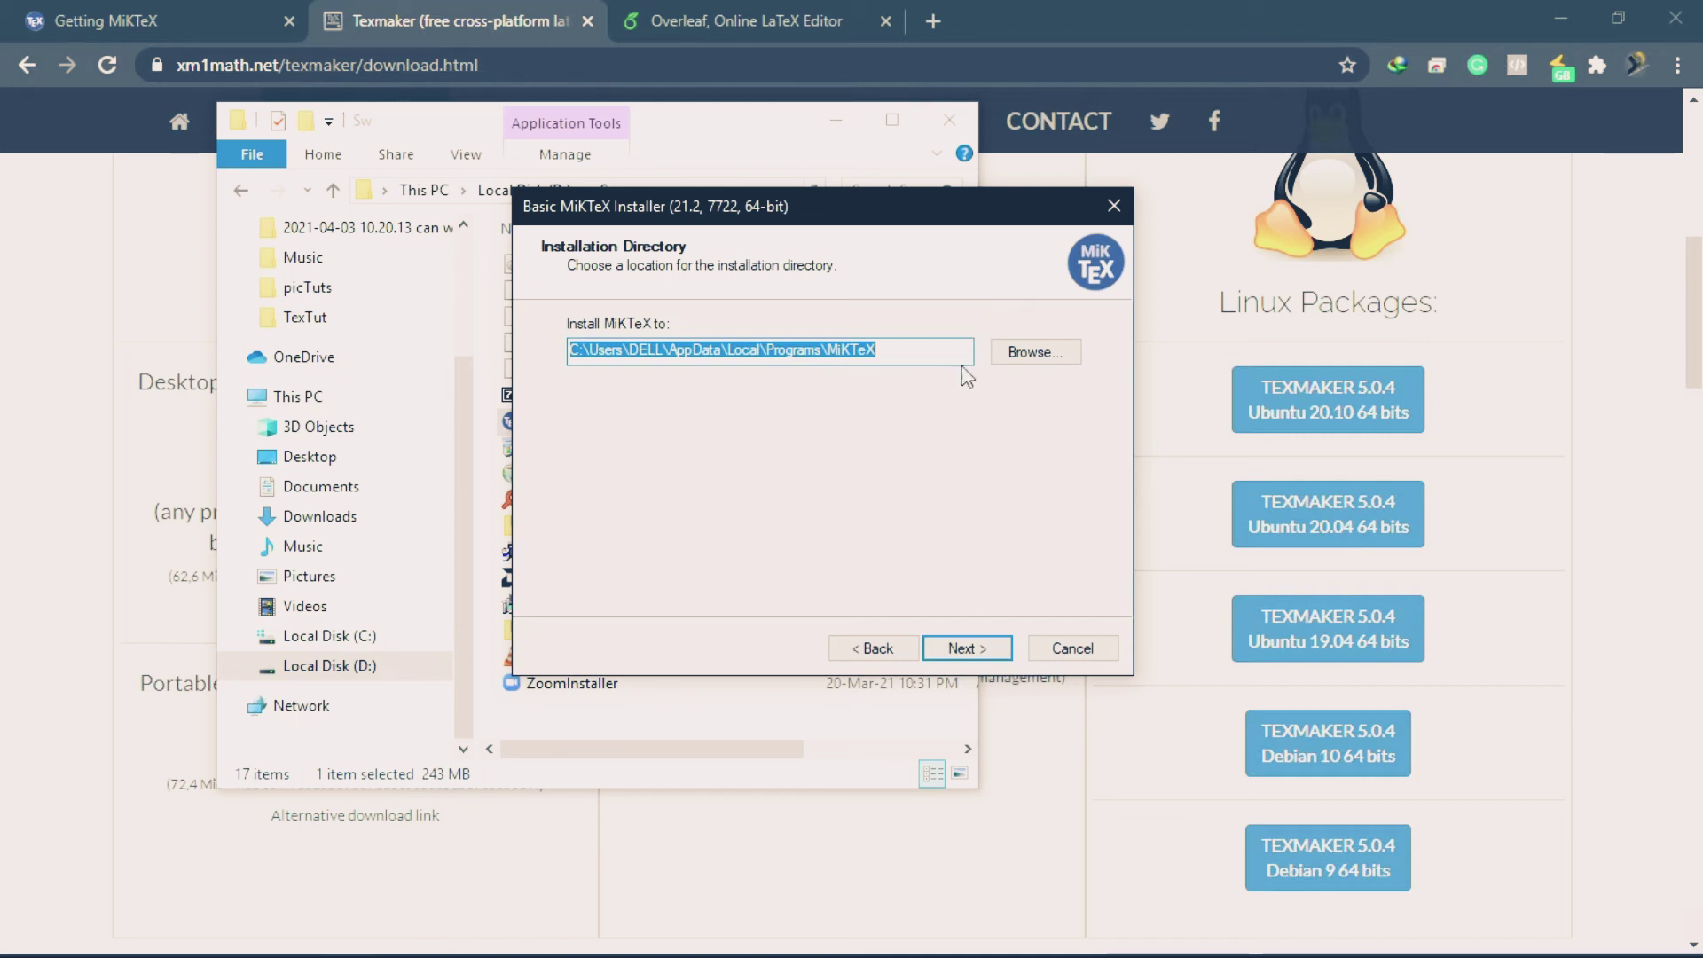
left_click(1114, 206)
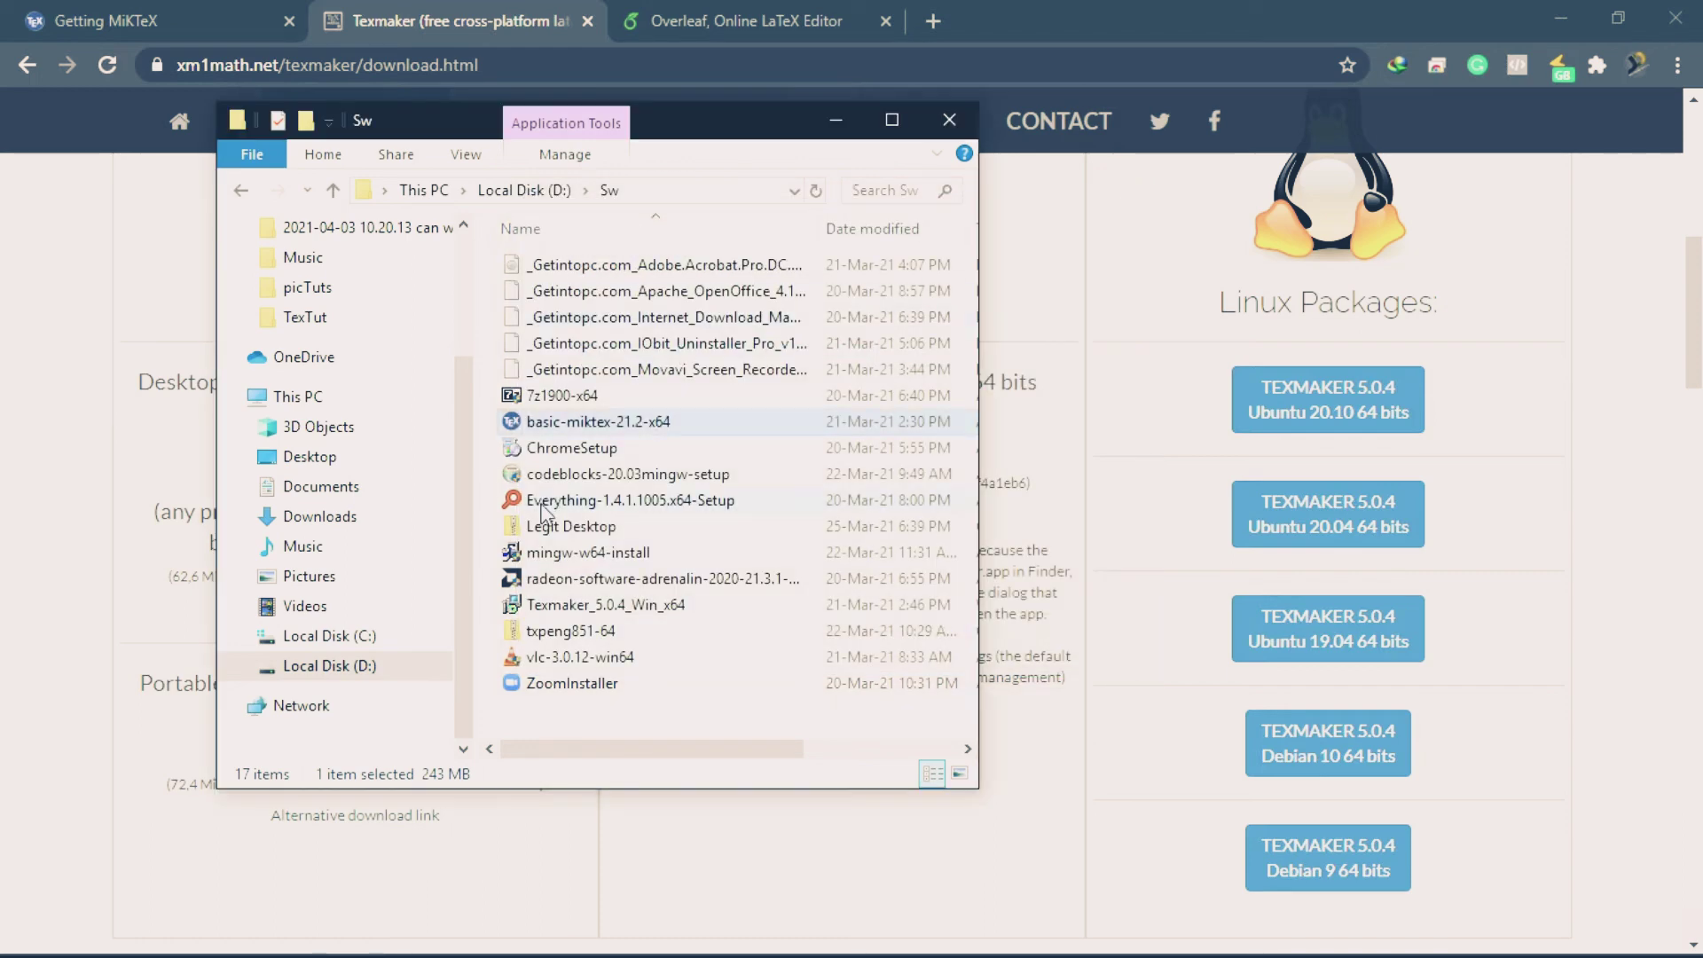
- Launch the Texmaker_5.0.4_Win_x64 installer, close the Sw folder window, and exit the setup wizard at its welcome page
double_click(550, 610)
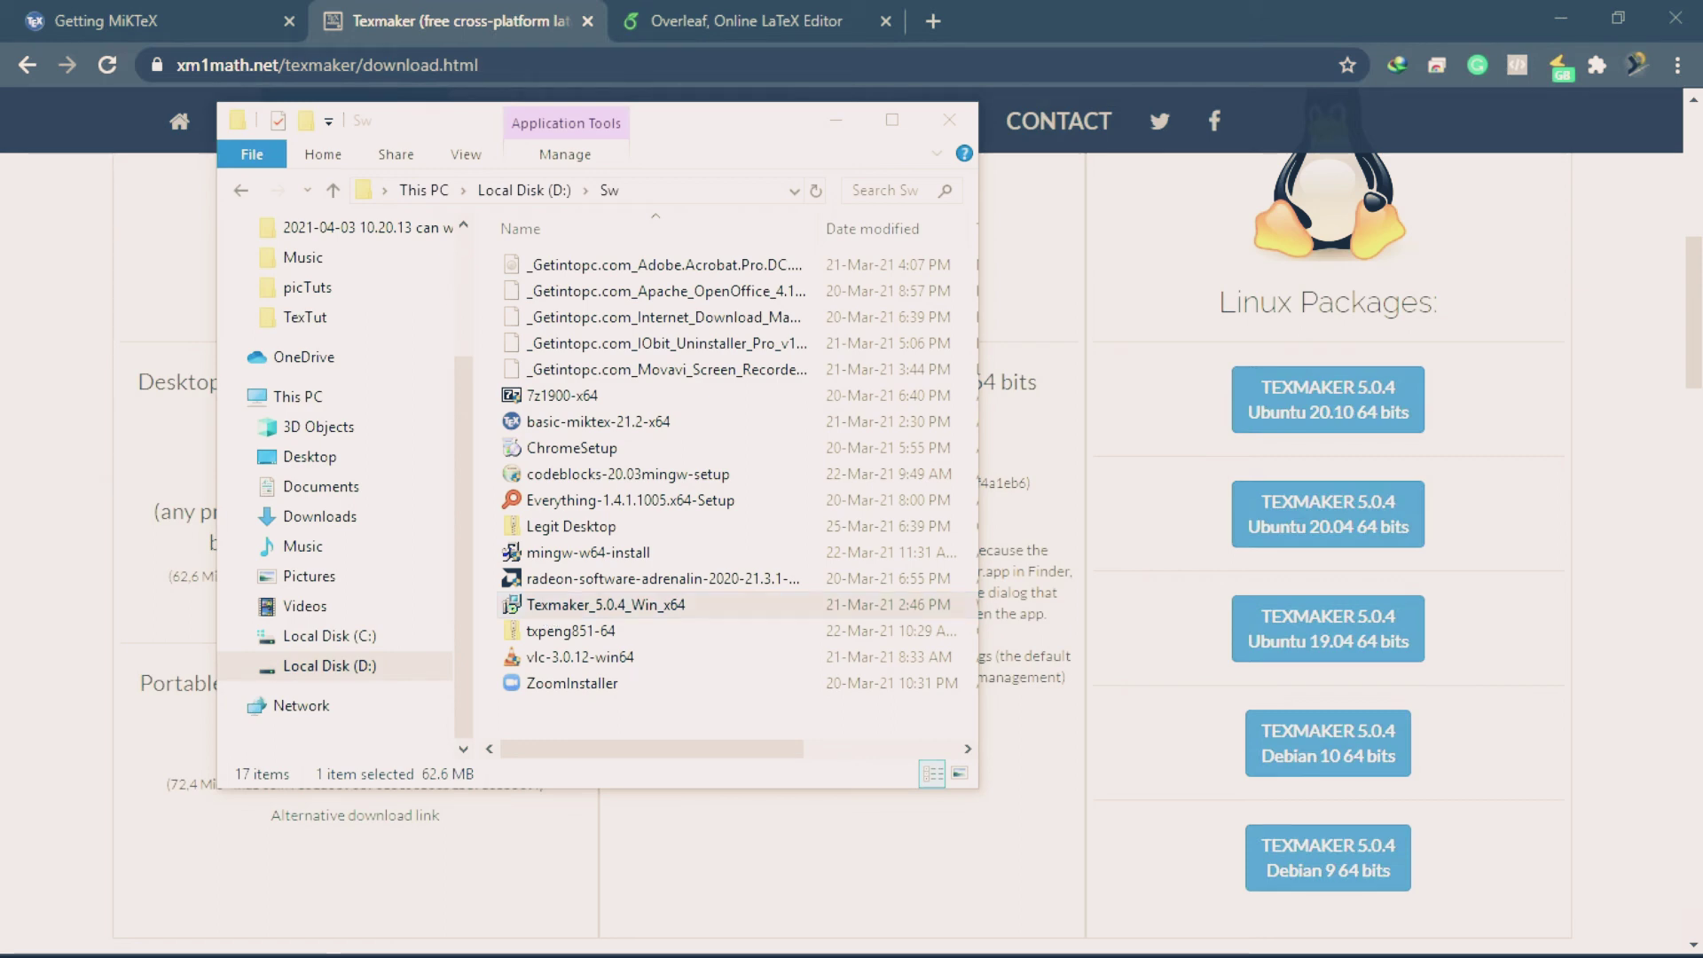
left_click_drag(0, 339, 585, 304)
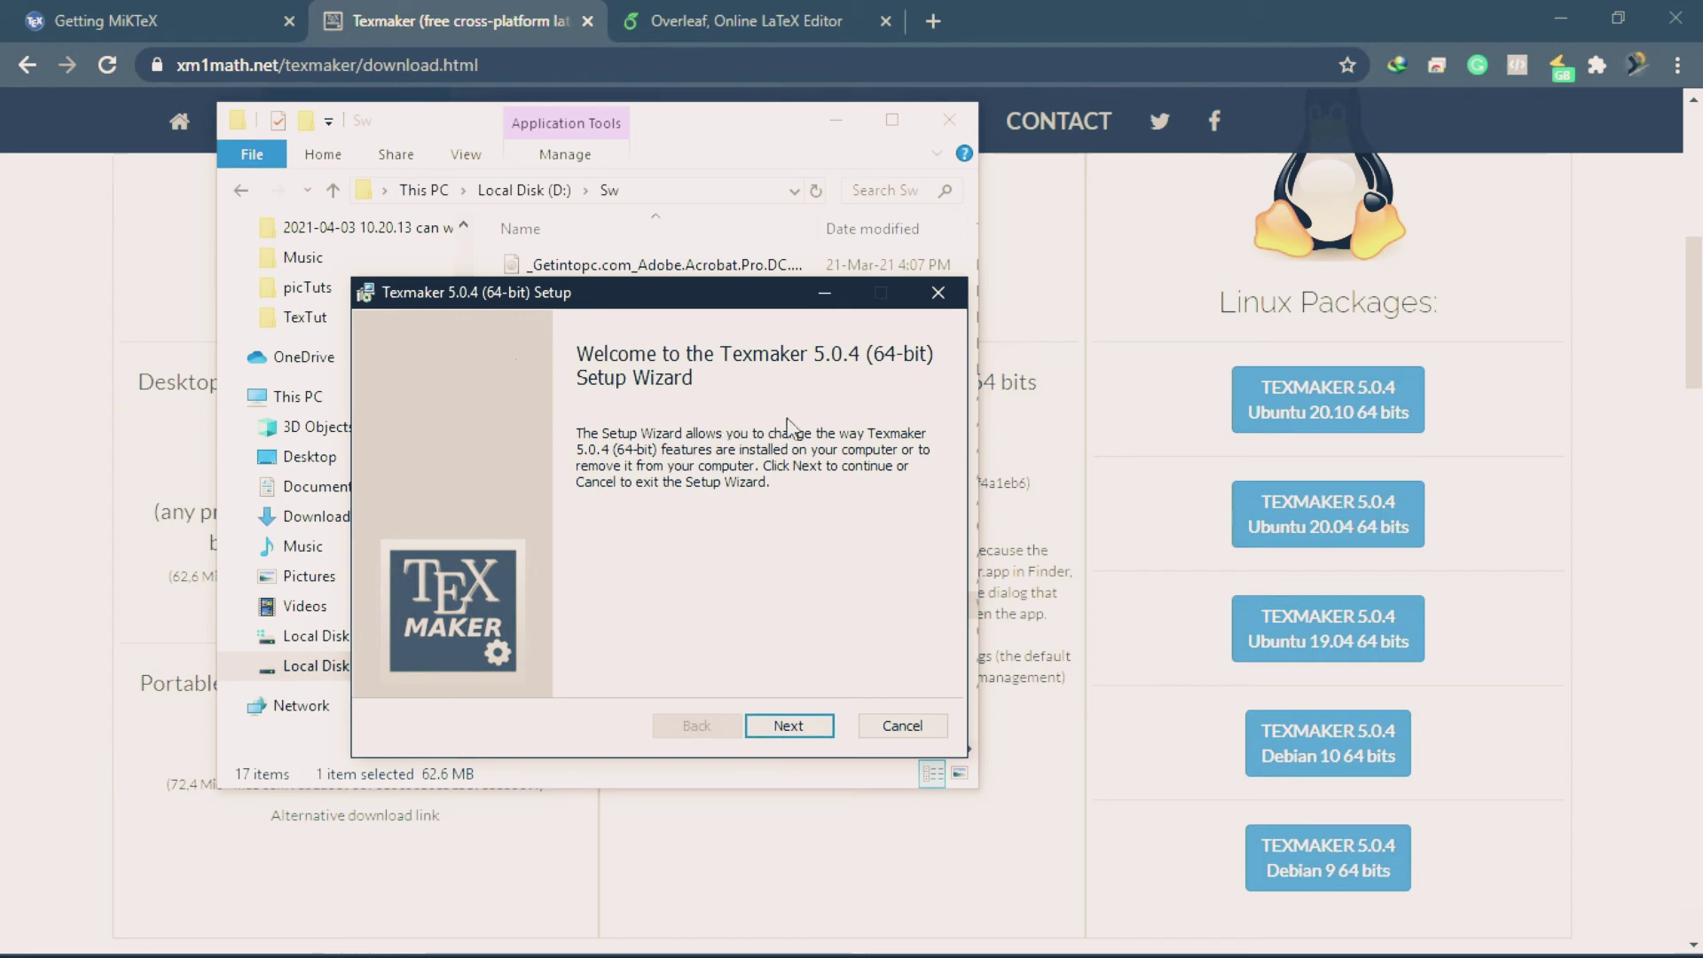
left_click(949, 120)
left_click(949, 119)
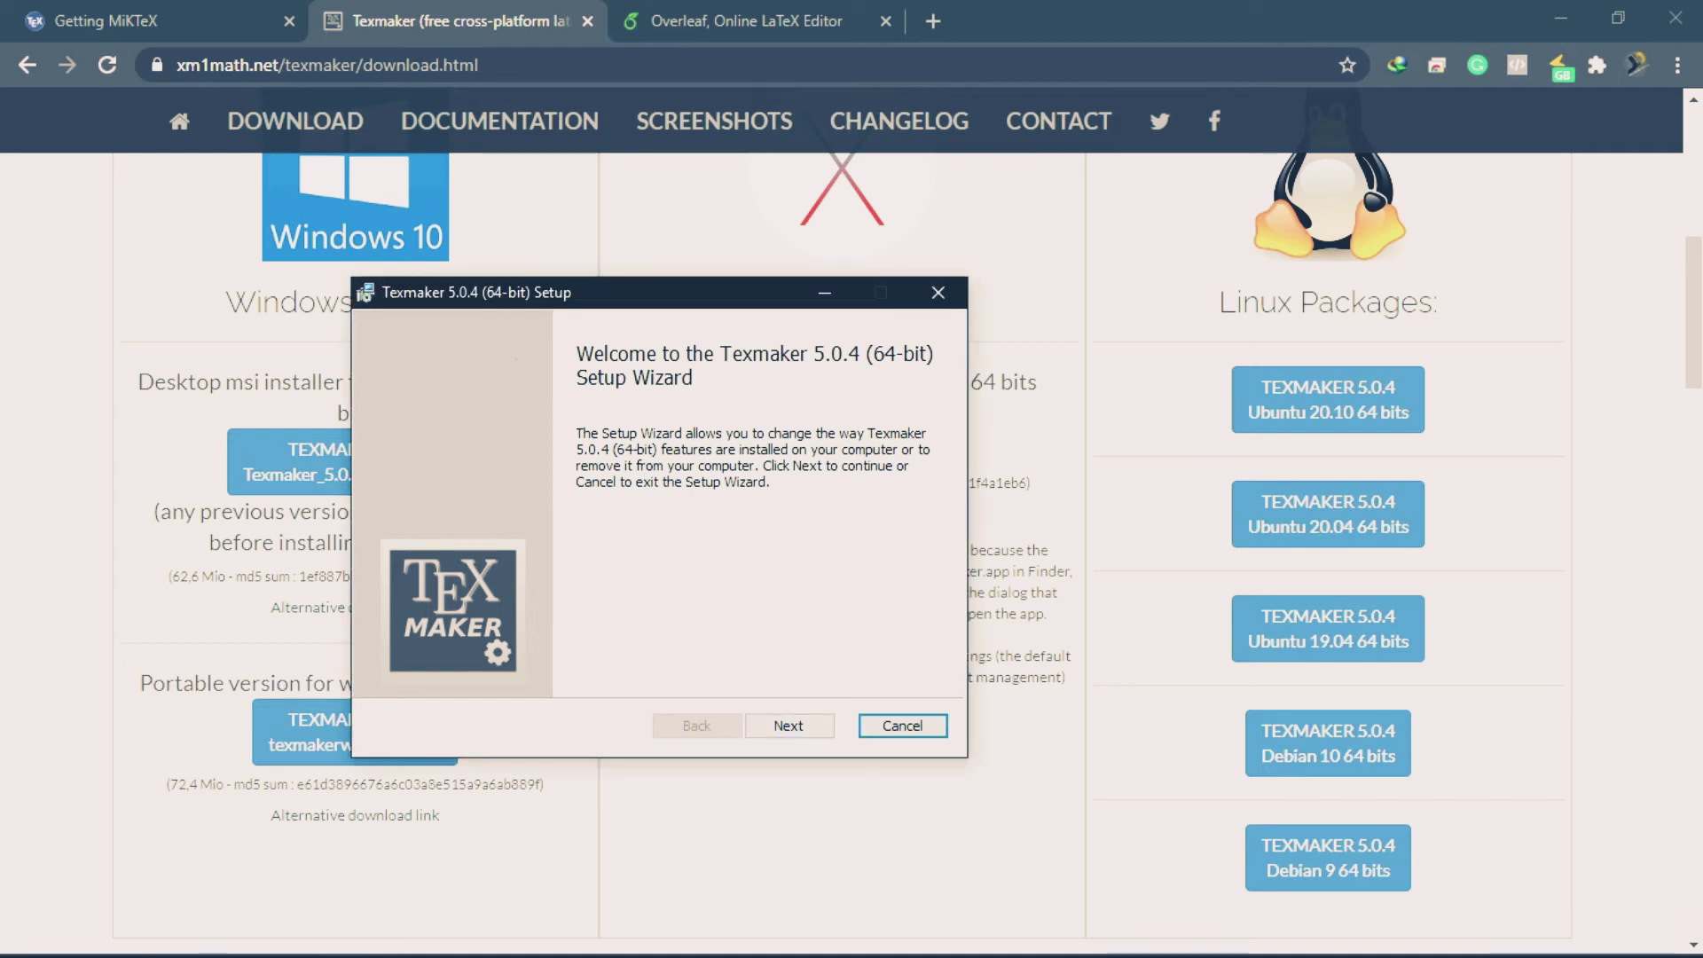
left_click(933, 292)
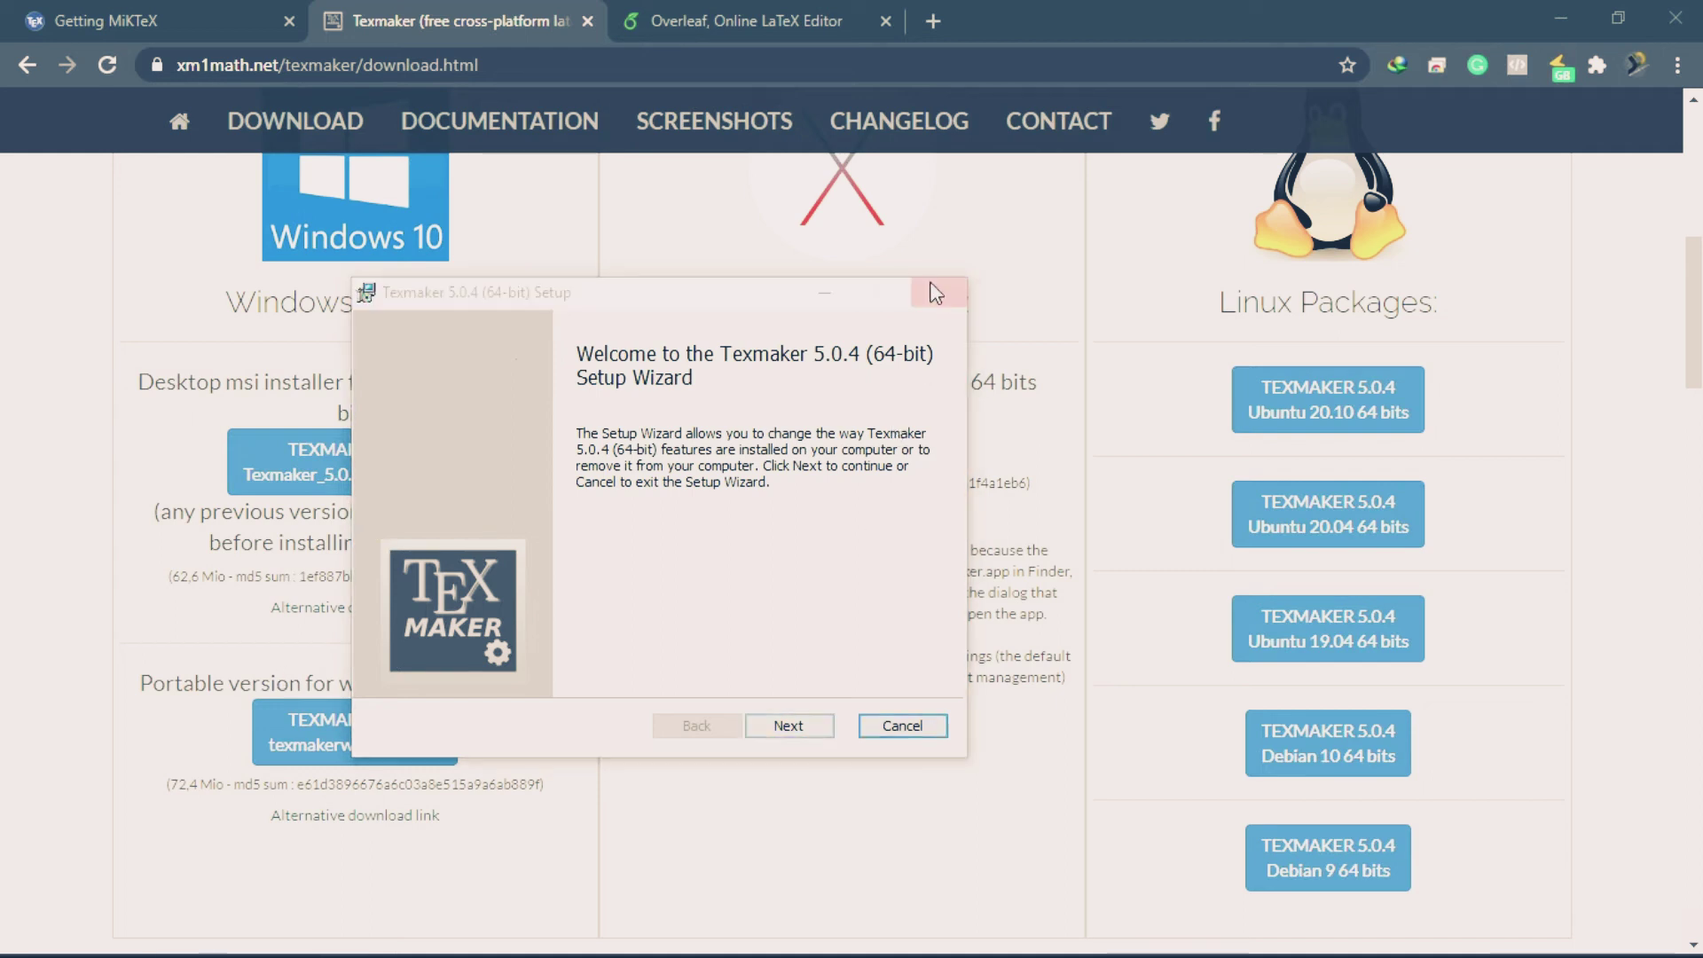
- Search Windows for "tex", open Texmaker, and bring its window to the front
mouse_move(887, 954)
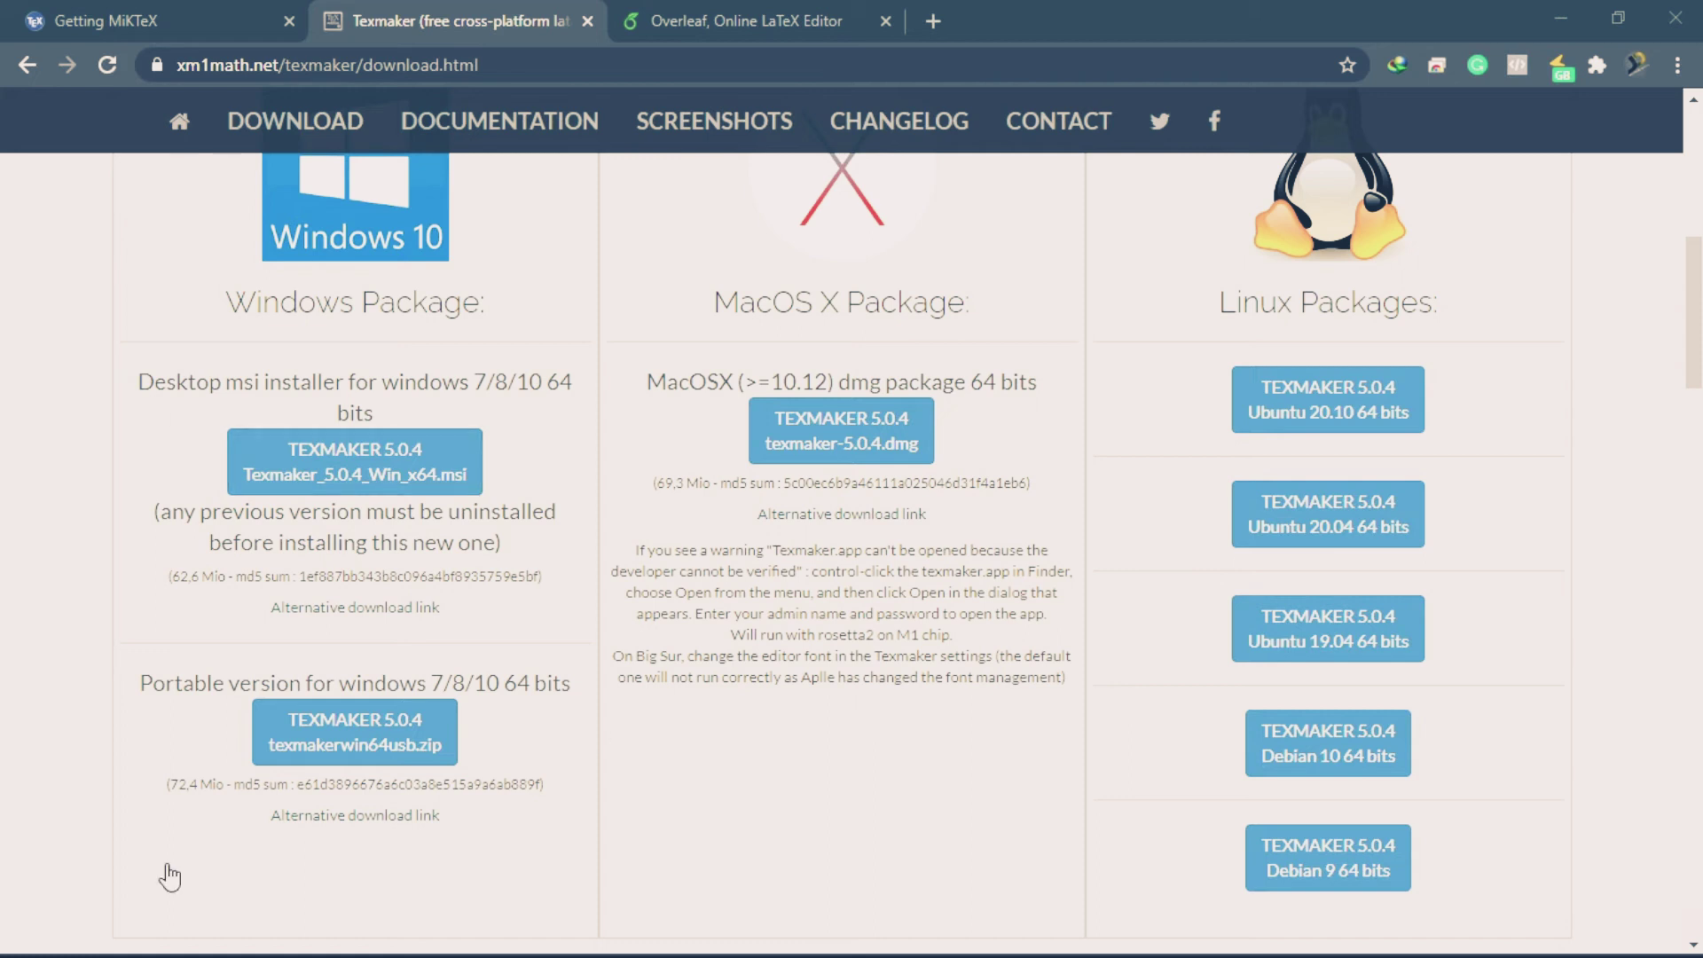
mouse_move(25, 946)
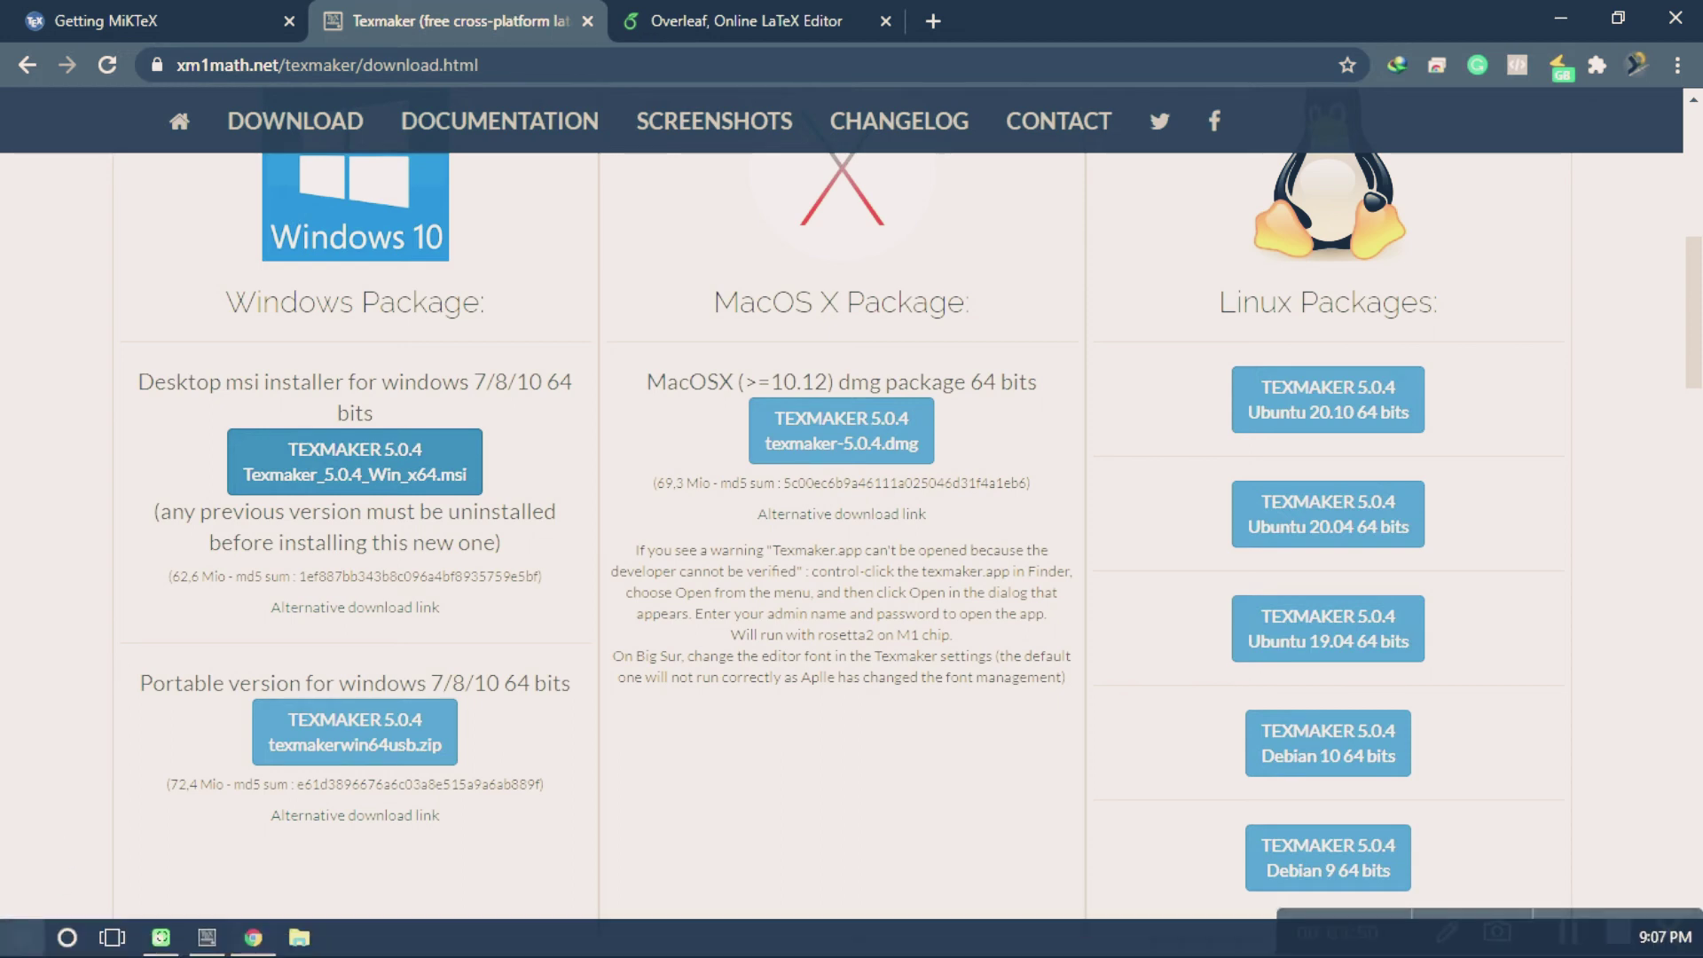
left_click(22, 937)
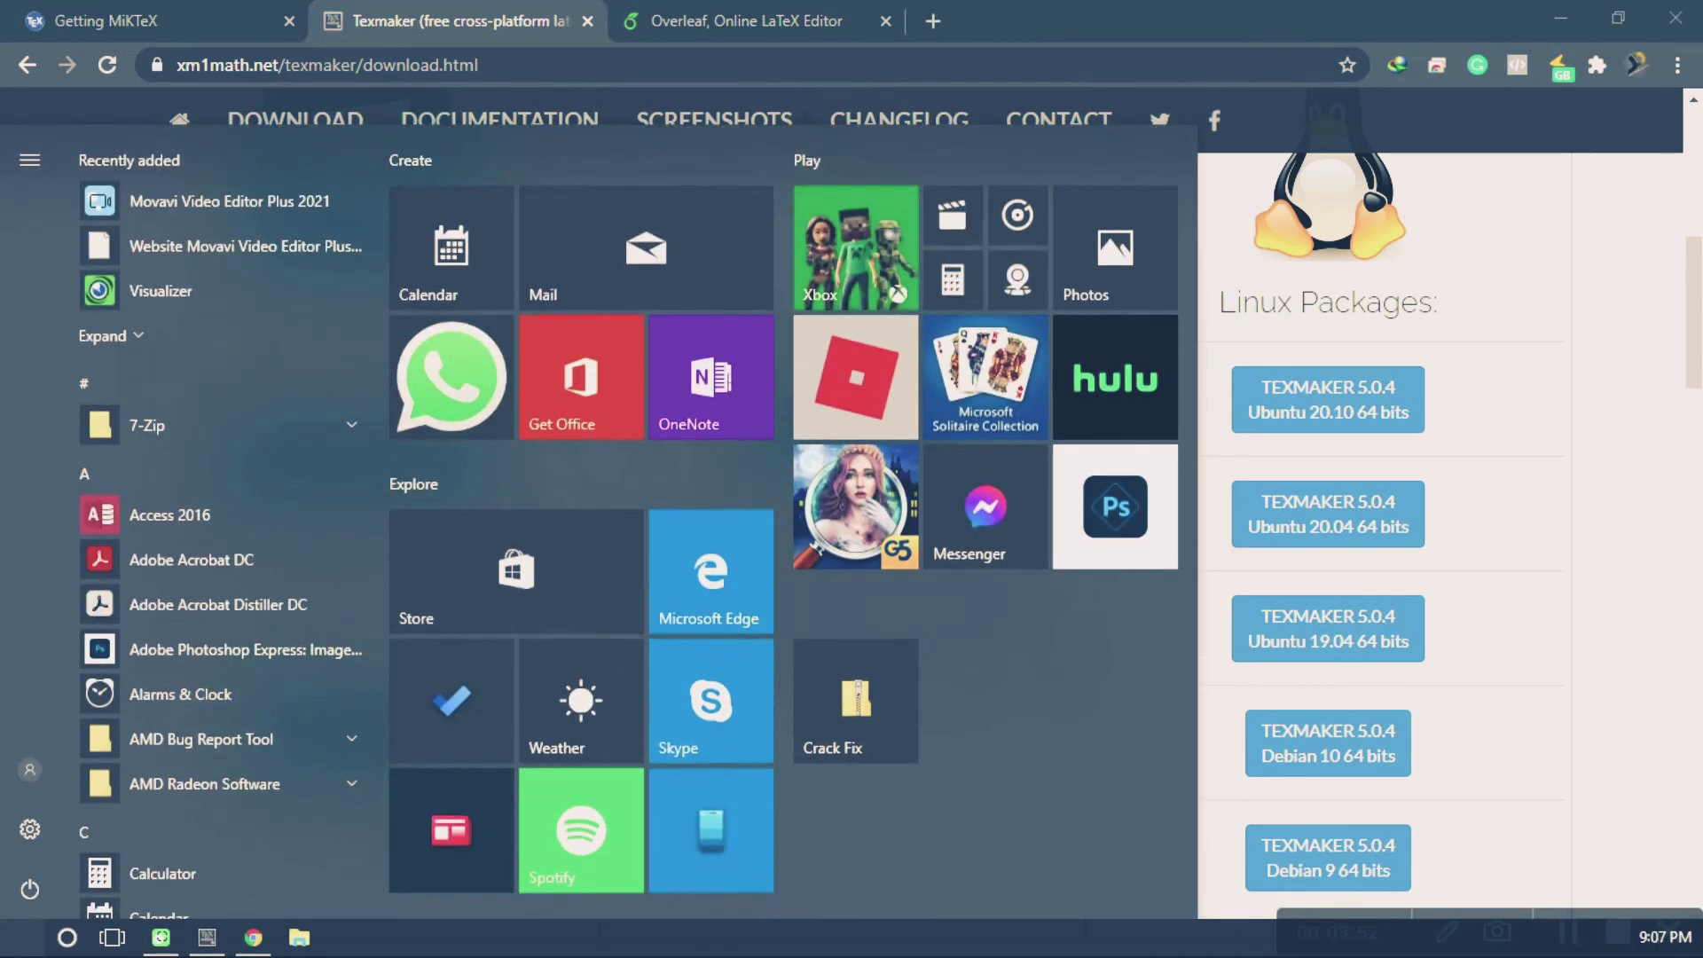
key("Escape")
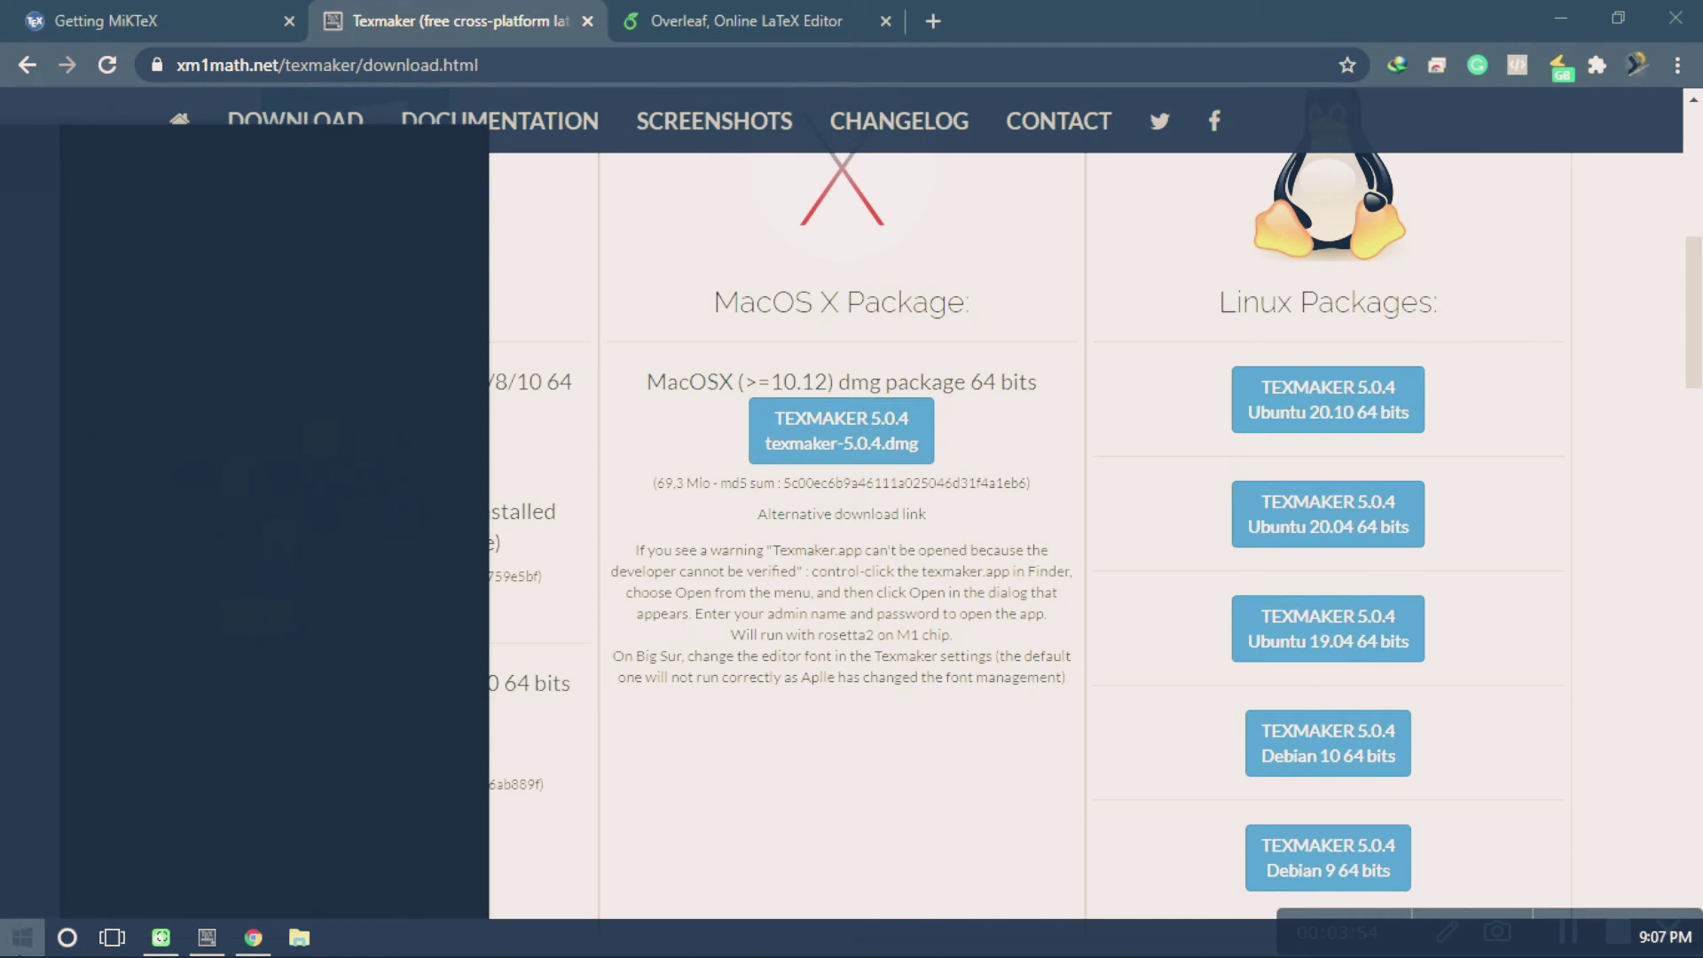
type("tex")
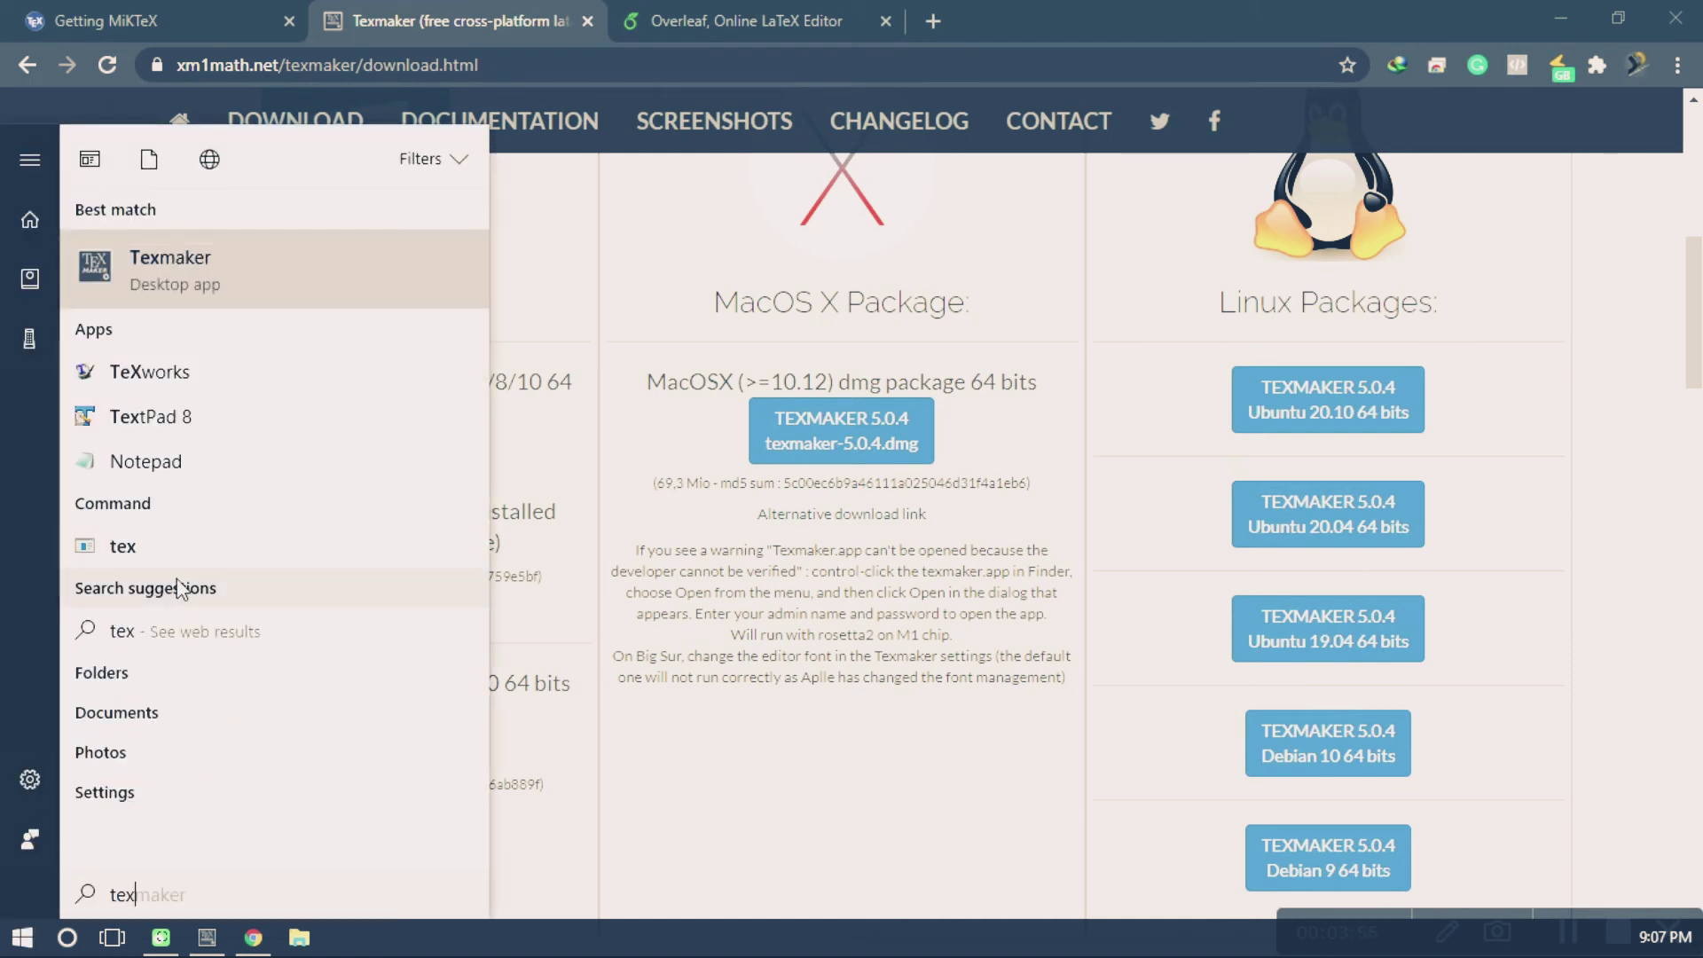
left_click(241, 274)
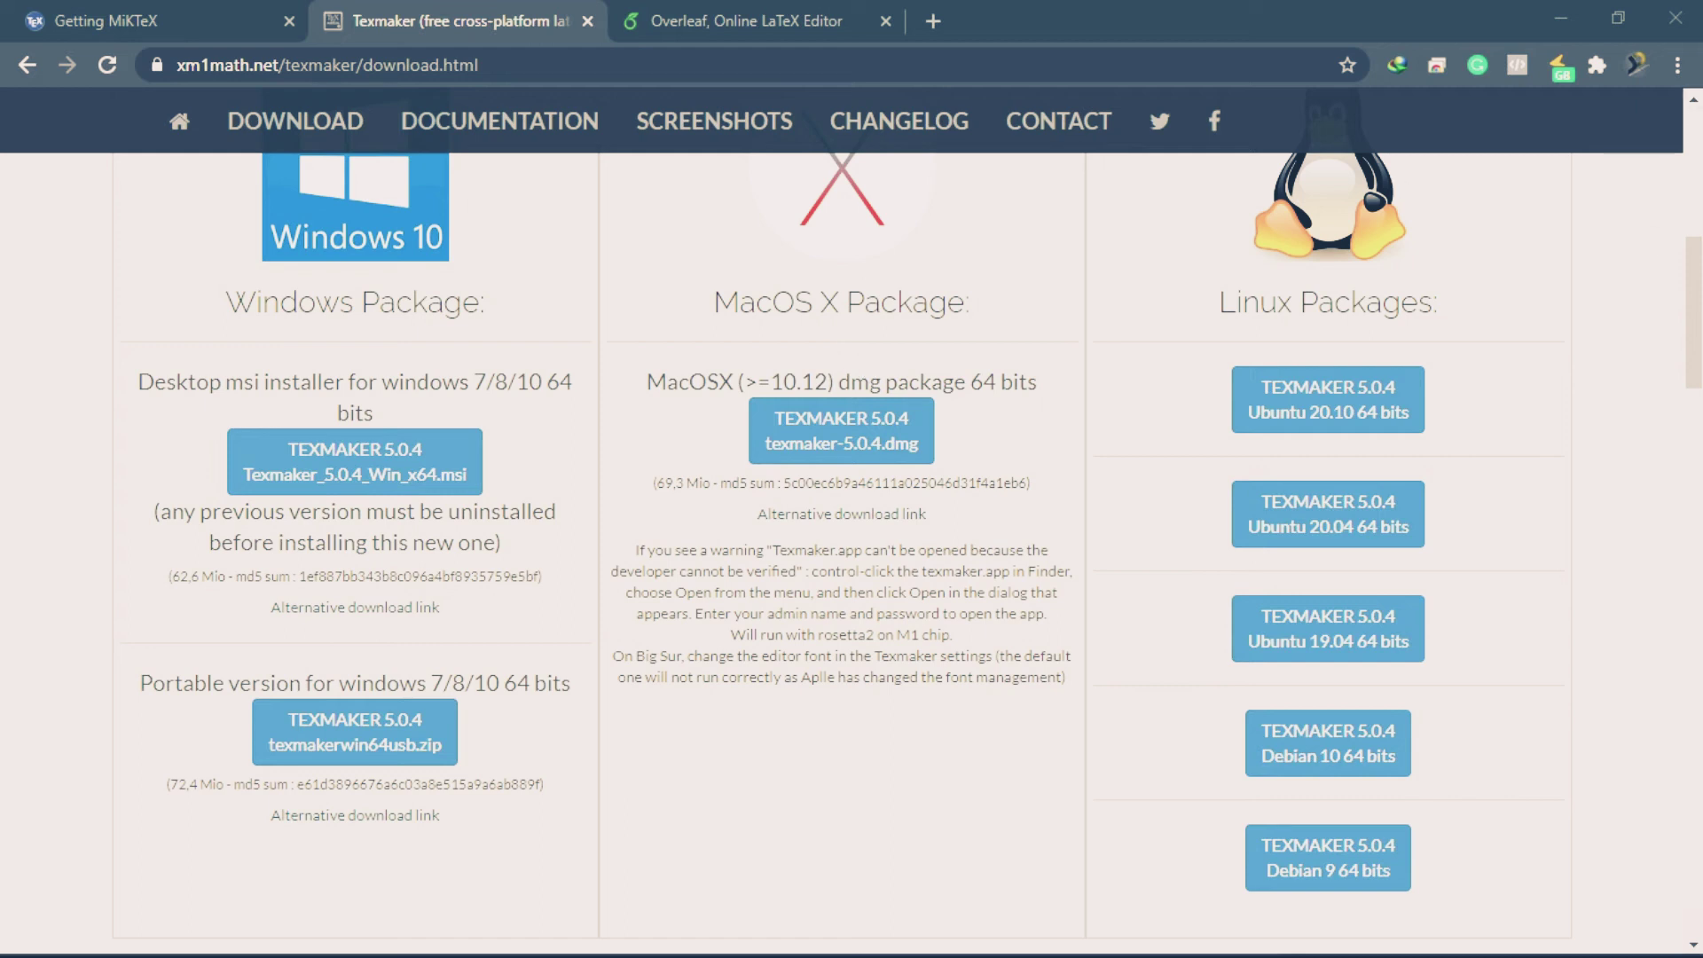
mouse_move(101, 925)
left_click(207, 940)
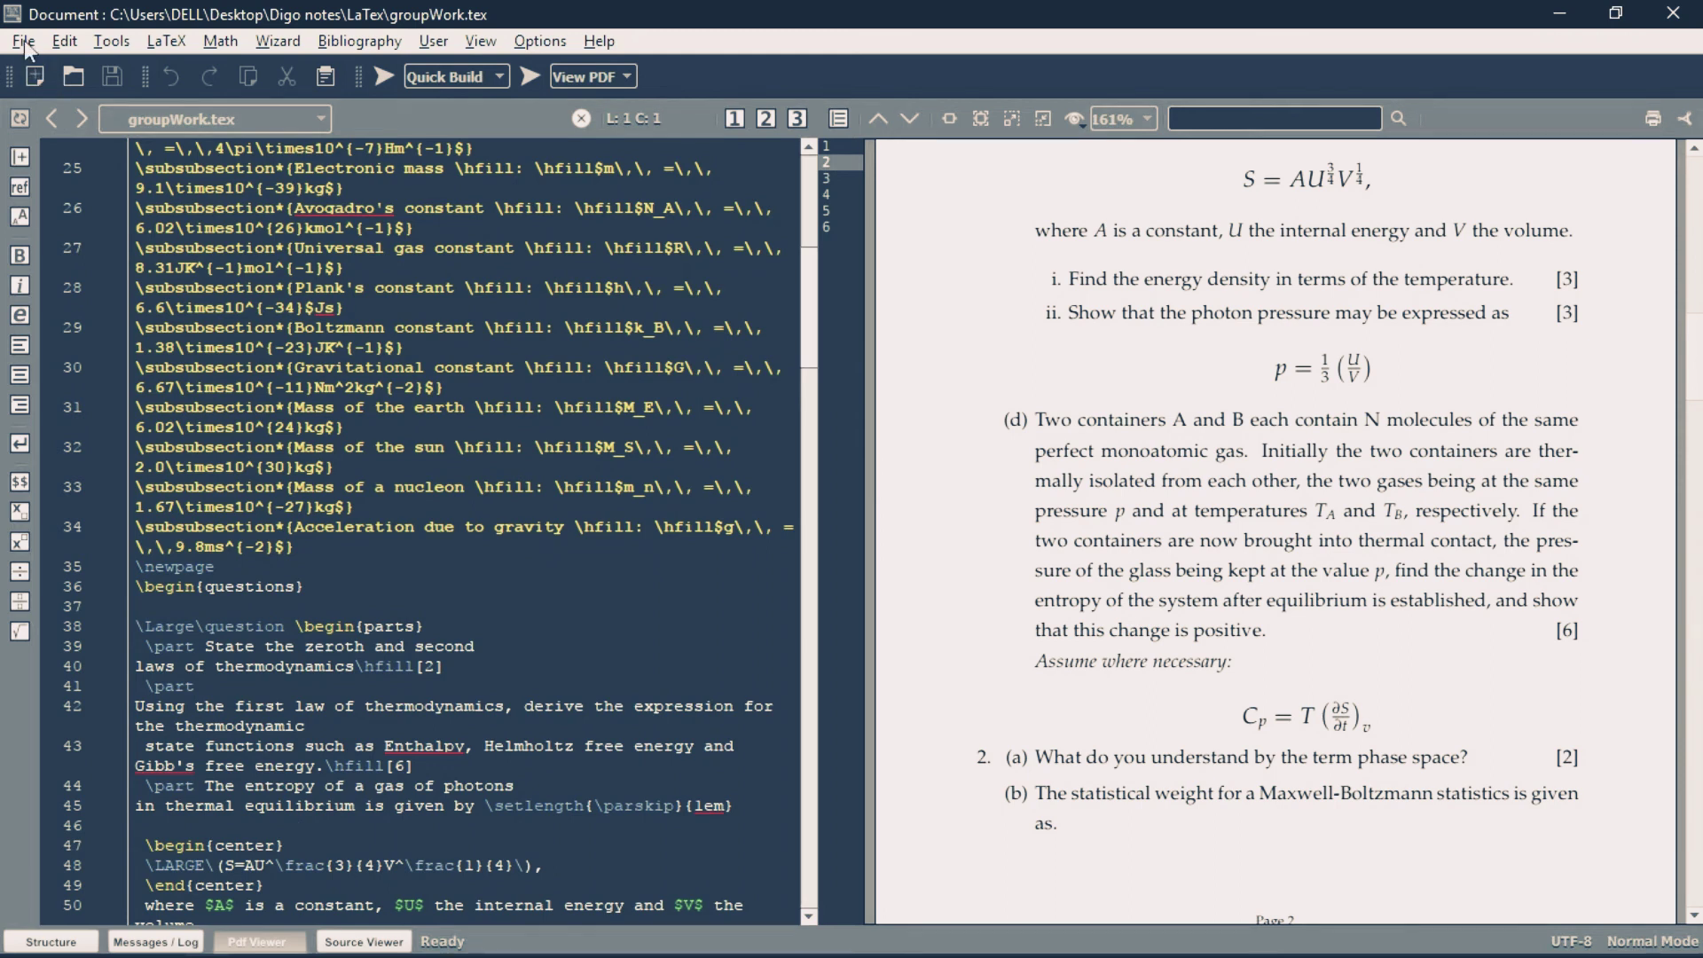
- Create a new blank document and hide the PDF viewer so the editor fills the window
key("alt+f")
key("Return")
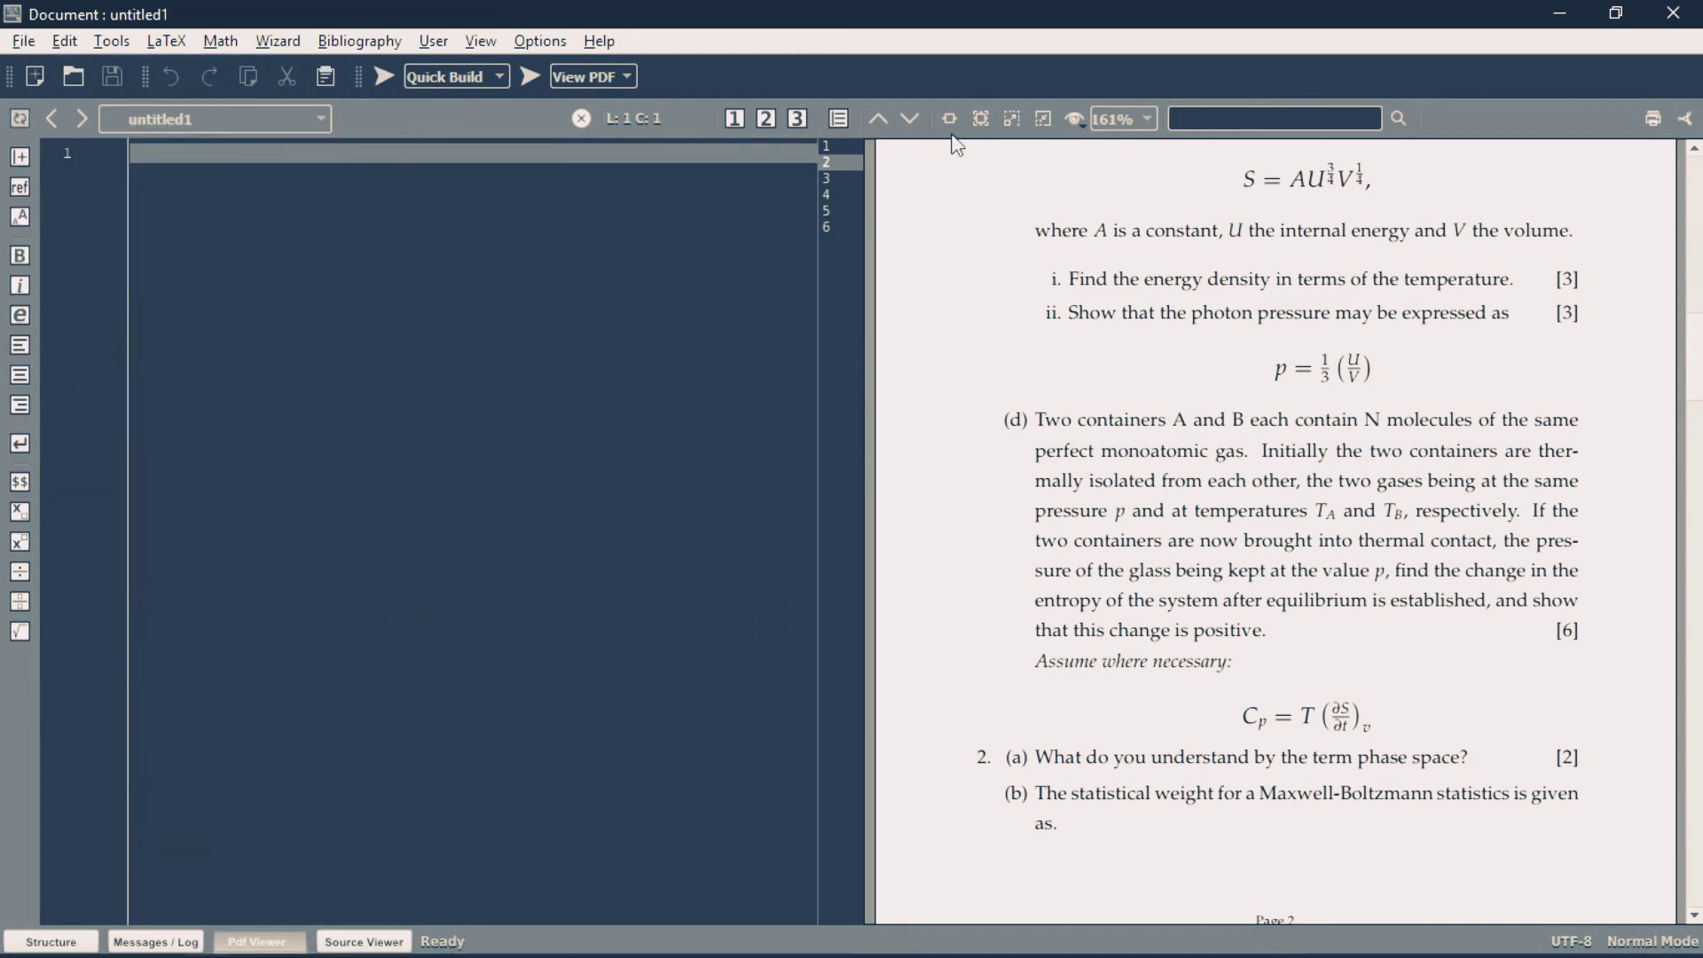
right_click(1262, 256)
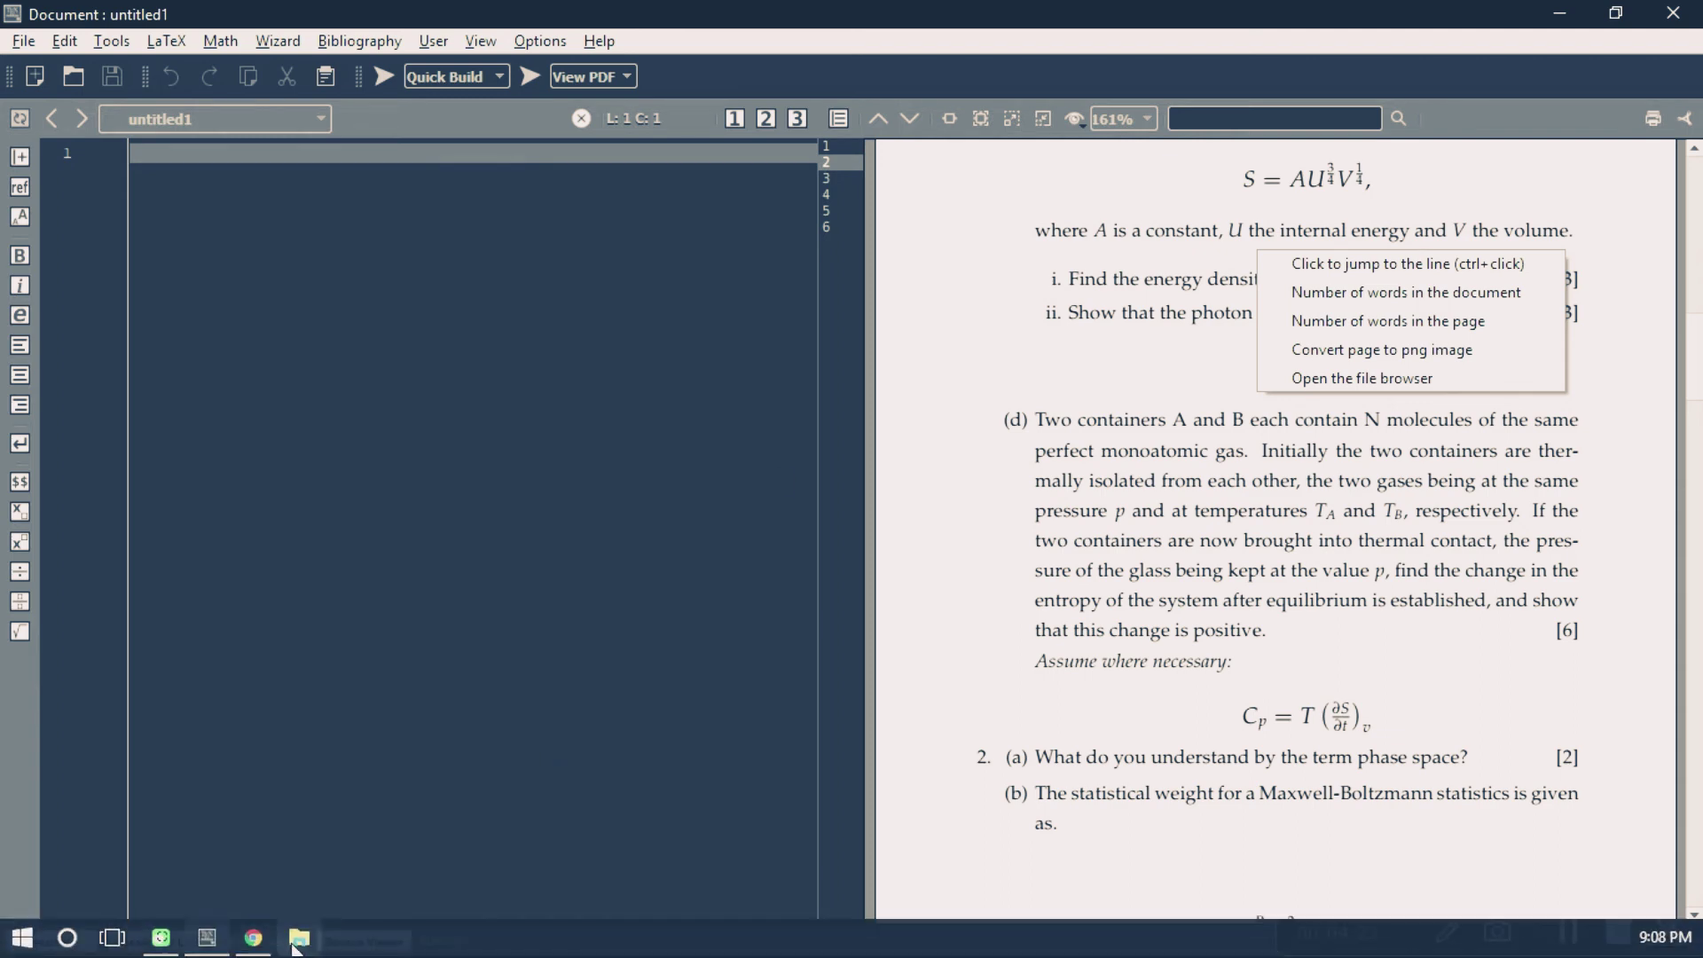
left_click(270, 942)
left_click(271, 942)
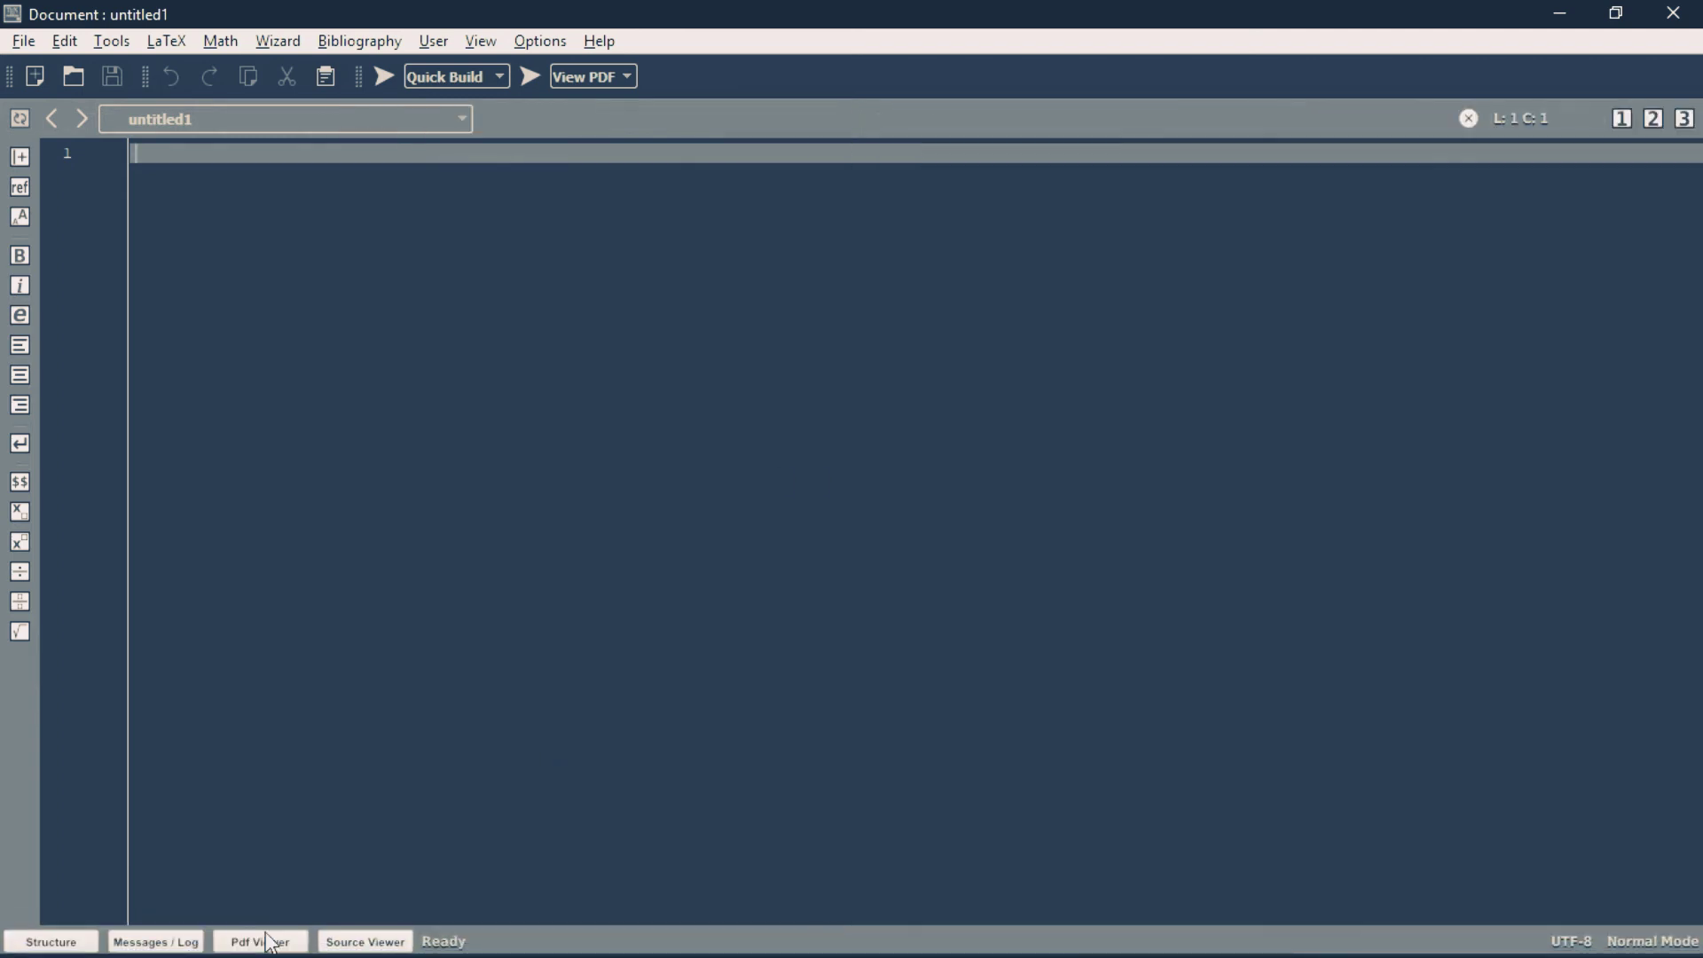
- Create two more blank documents and switch back to untitled1
left_click(35, 77)
left_click(23, 44)
left_click(30, 63)
left_click(231, 122)
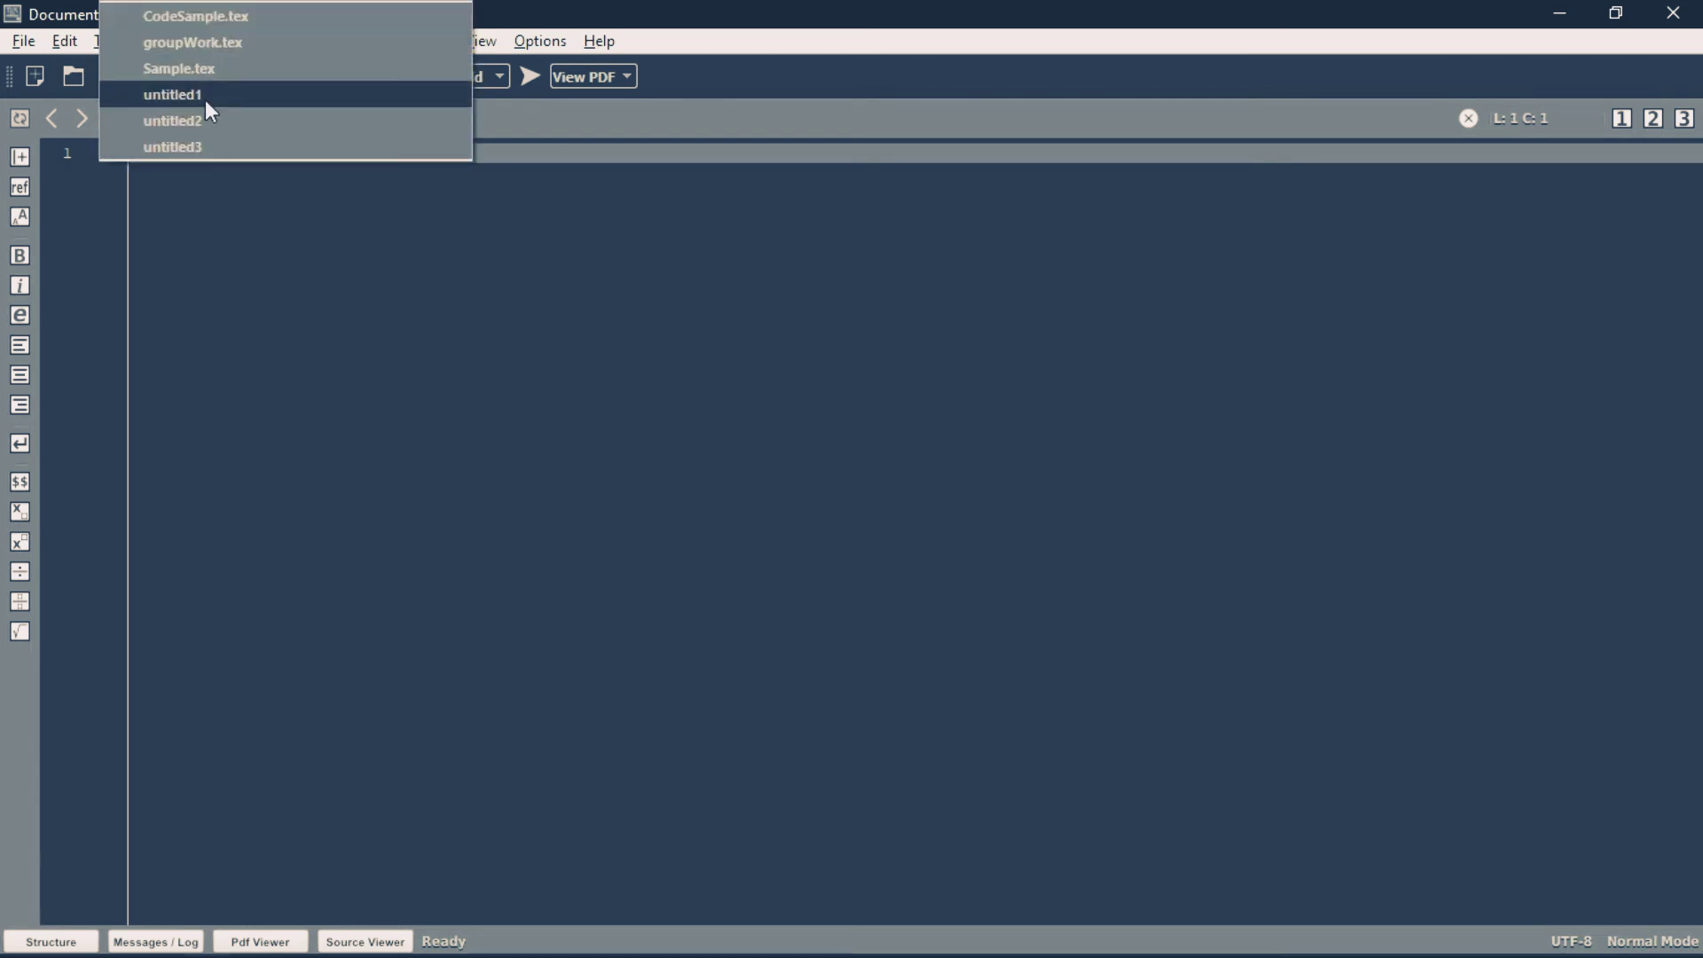
left_click(204, 98)
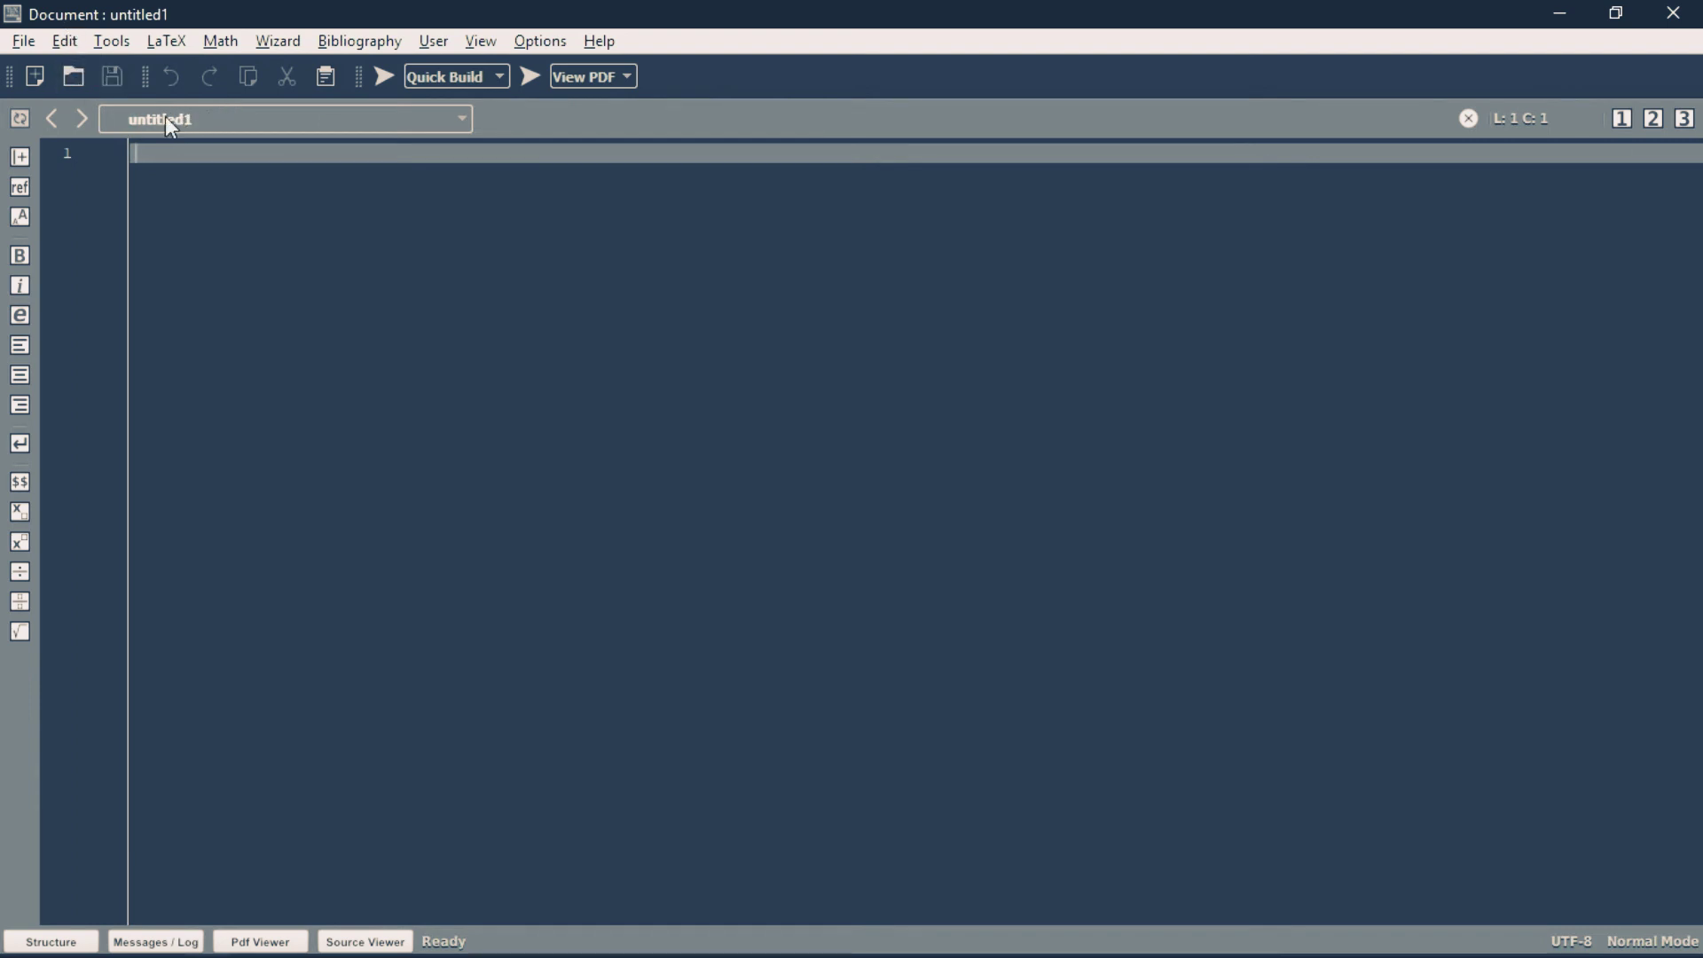
- Save the untitled1 document as JDigo.tex in the LaTex folder
left_click(24, 41)
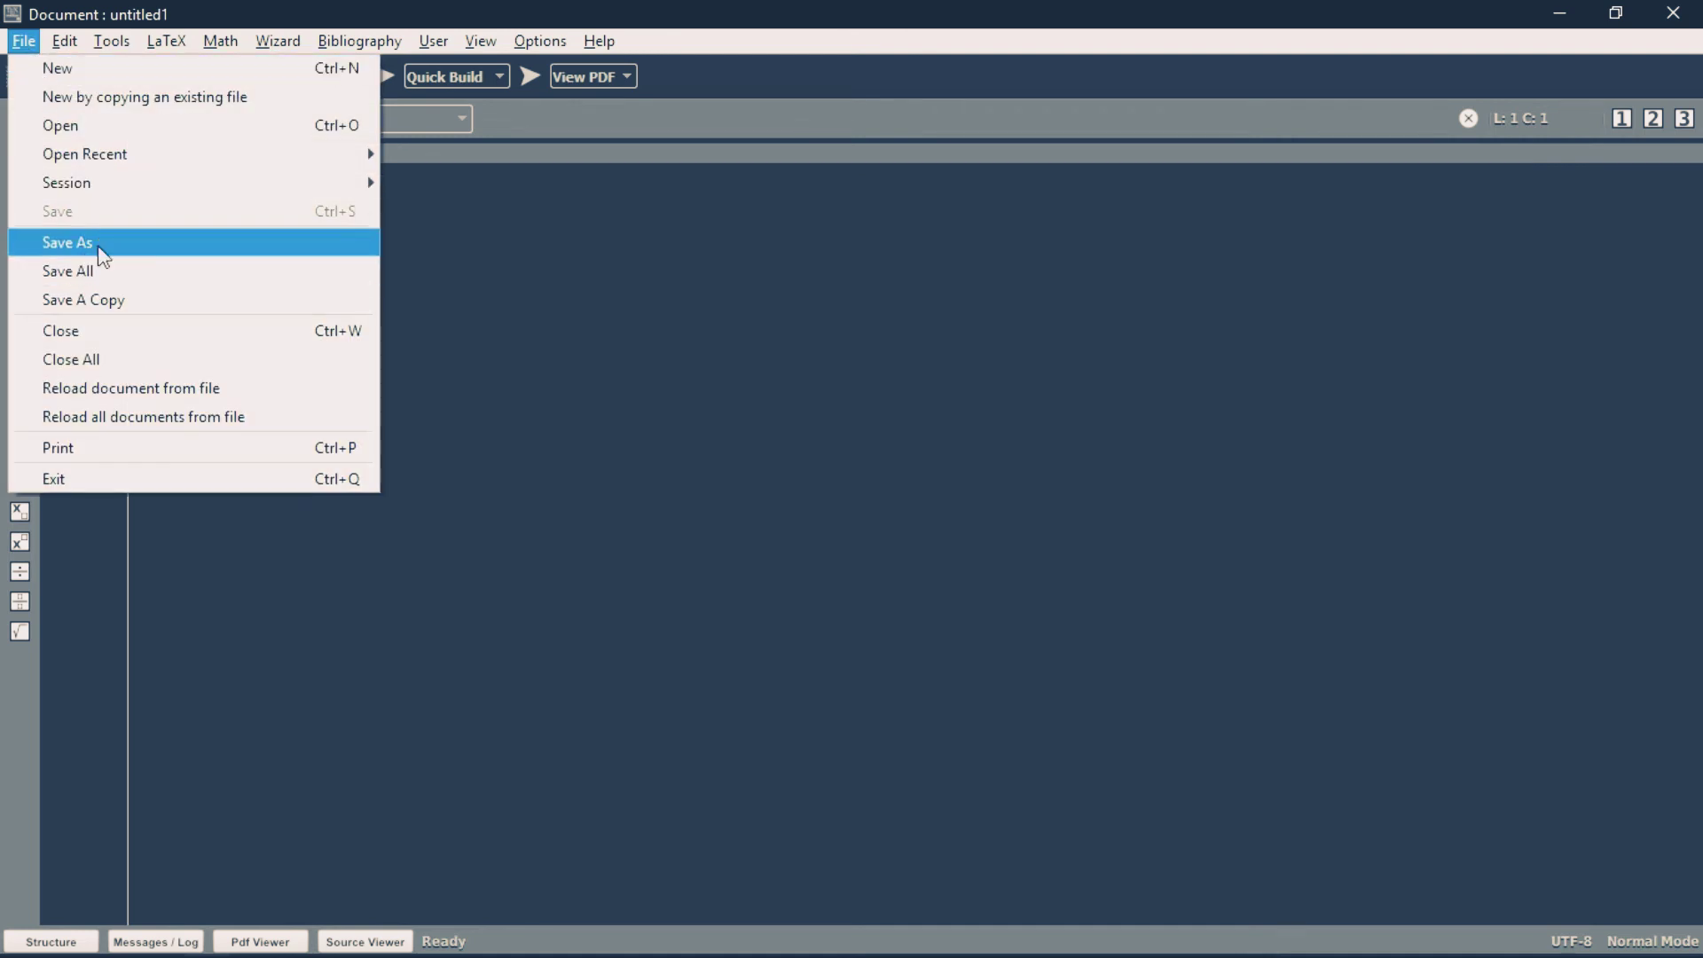
left_click(98, 246)
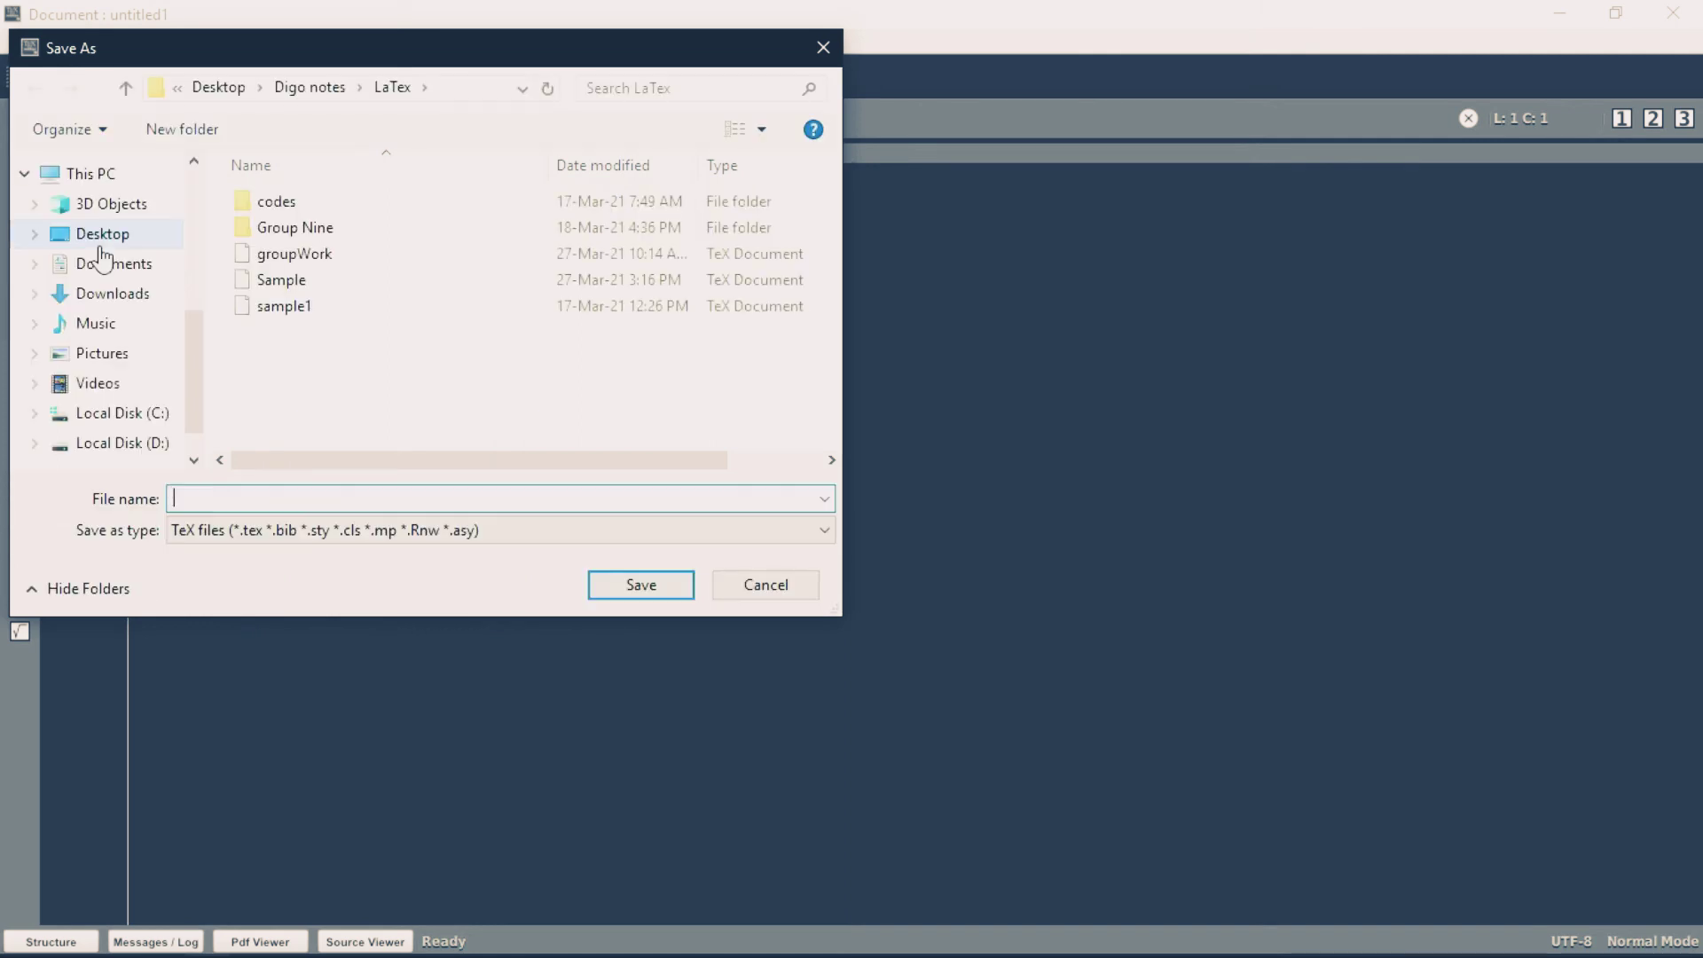
type("JDigo.T")
key("BackSpace")
type("tex")
left_click(640, 586)
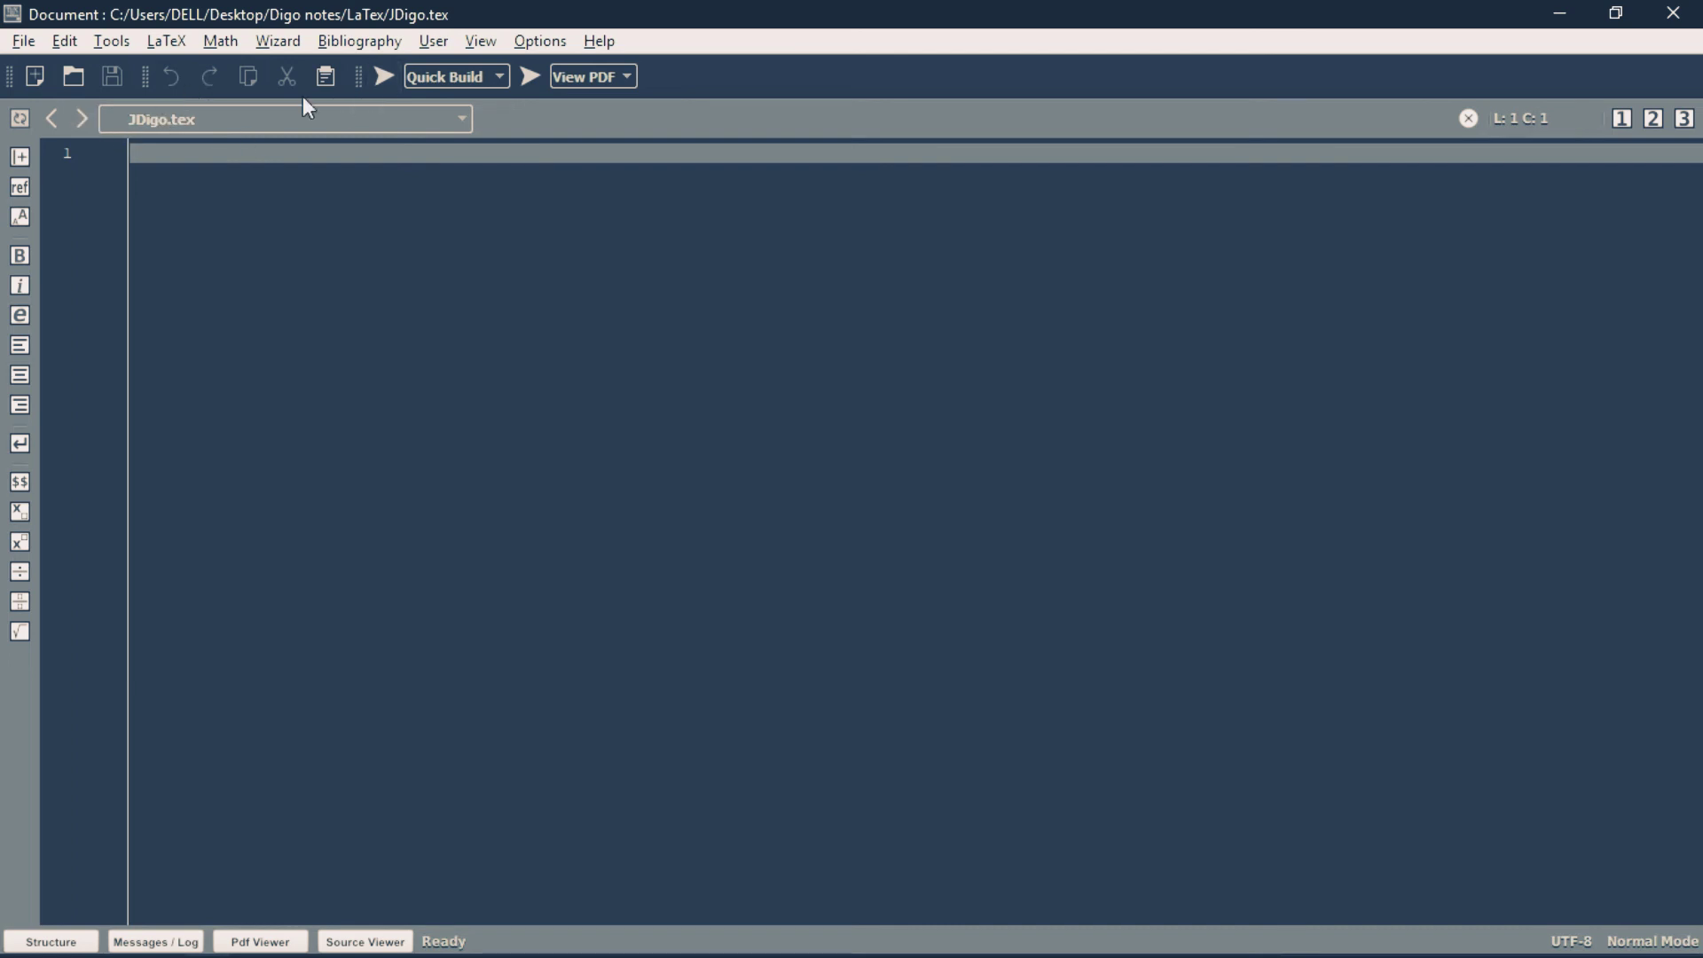
- Show the PDF viewer beside the editor, and hide it again
left_click(263, 943)
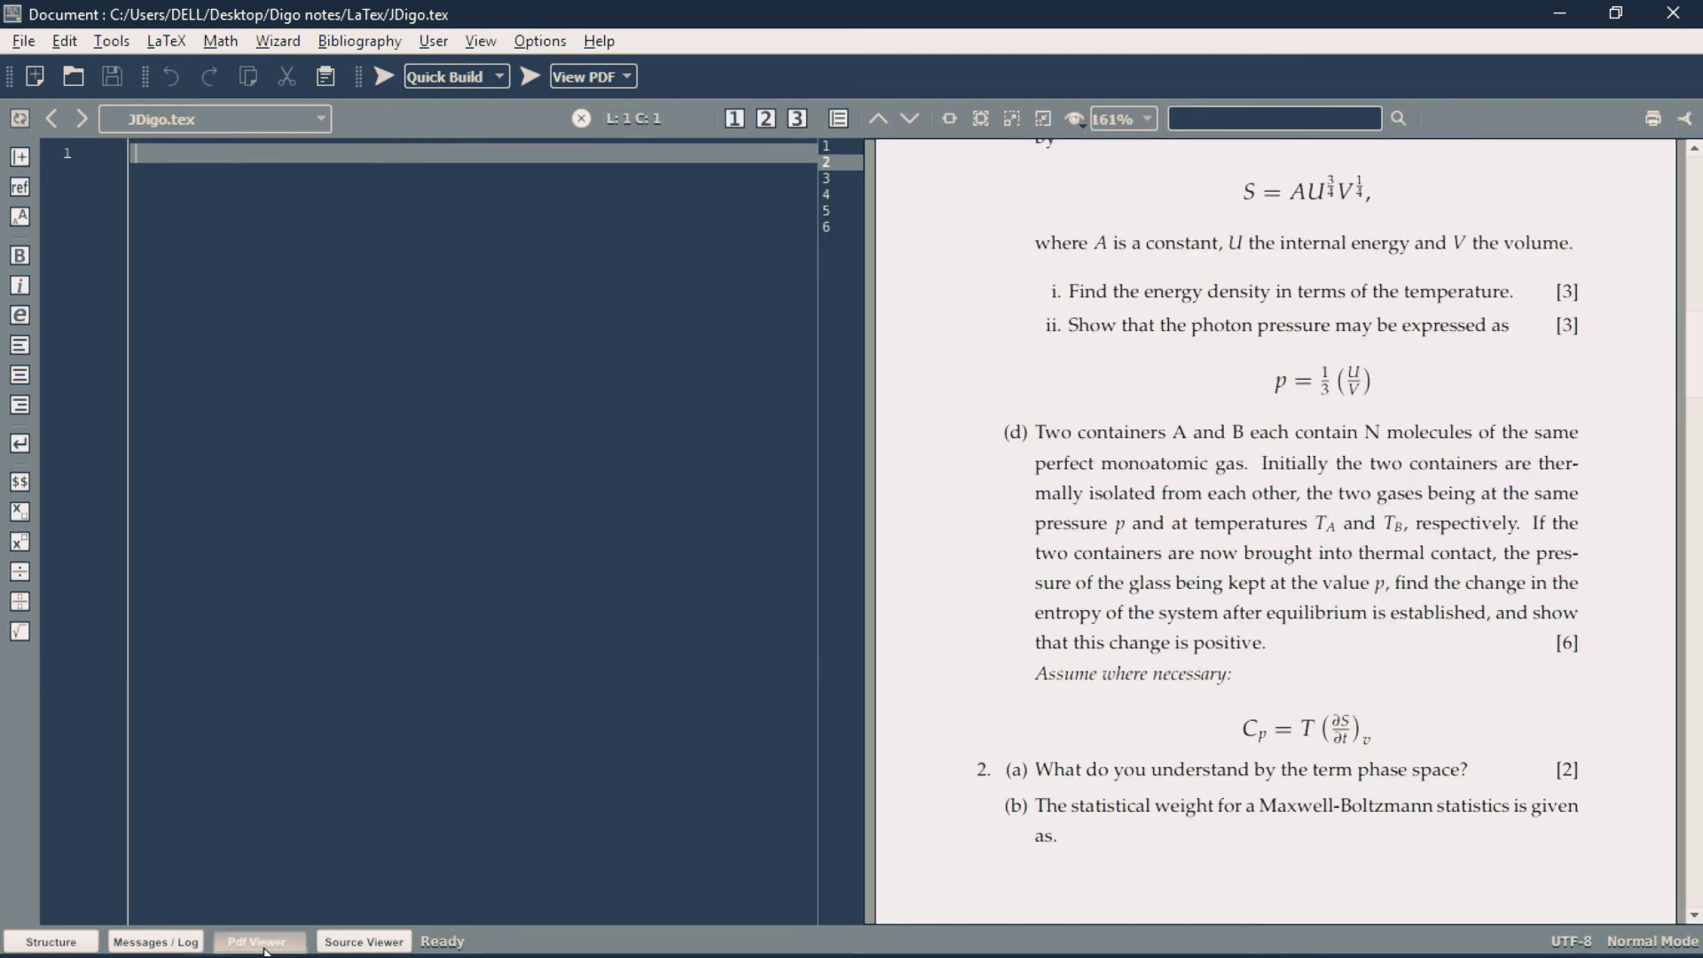
left_click(263, 943)
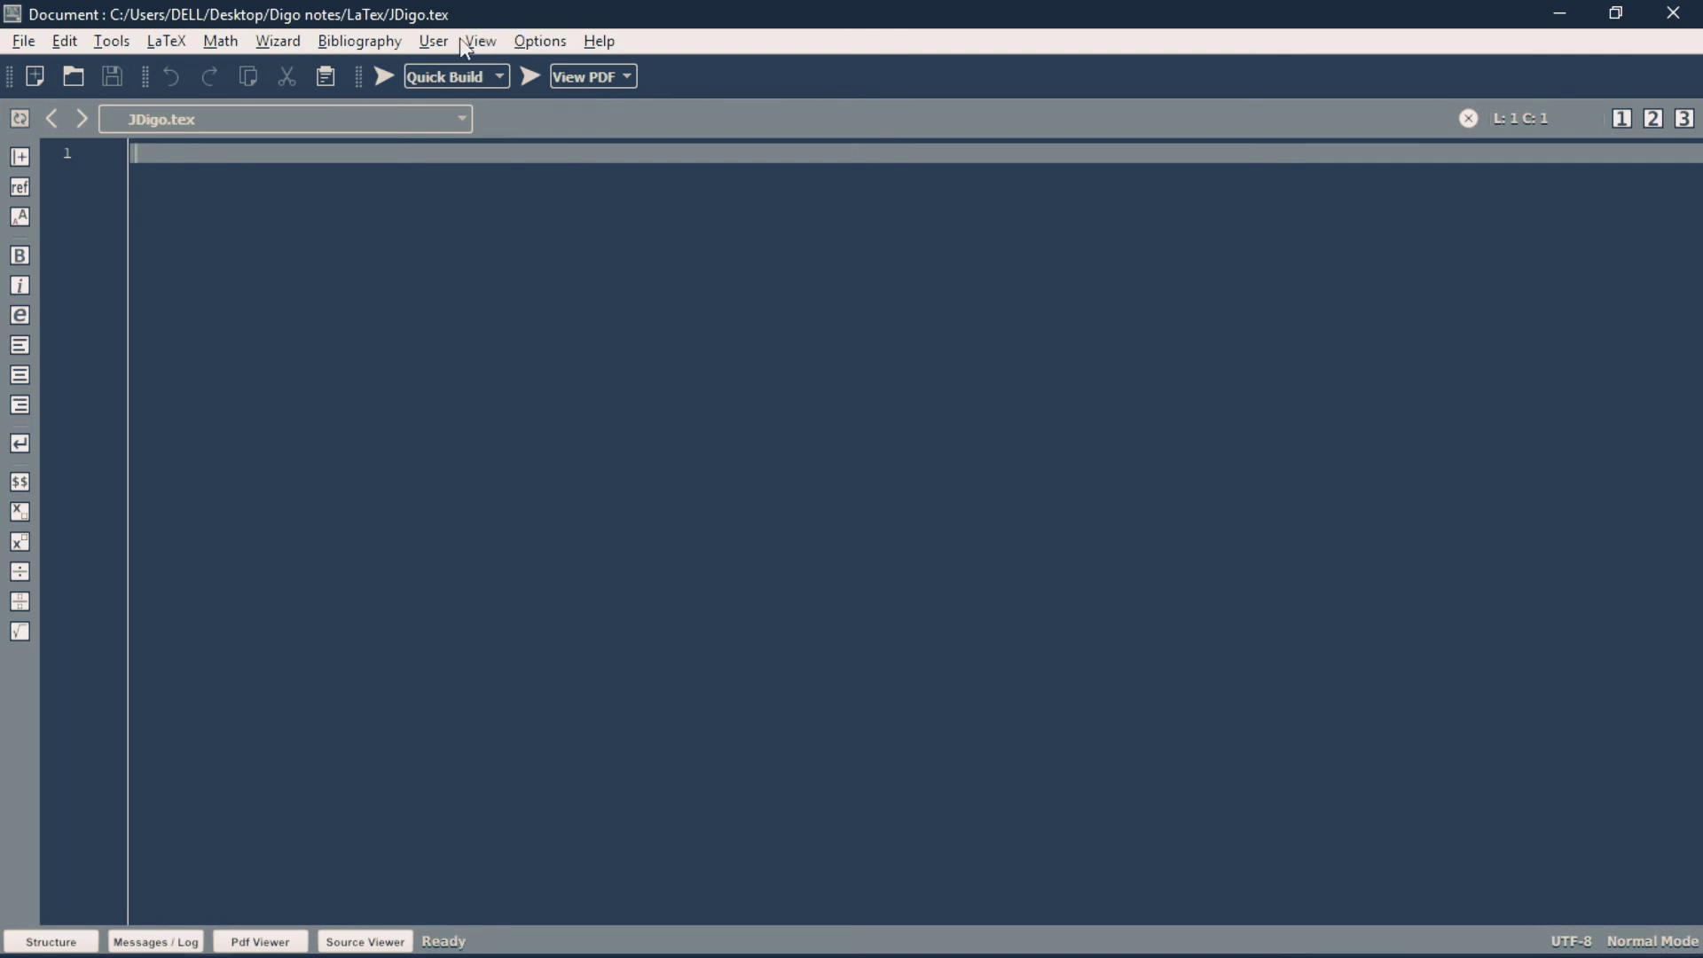
- Open the Texmaker configuration and examine the command settings, including the option to launch the Clean tool on exit
left_click(540, 40)
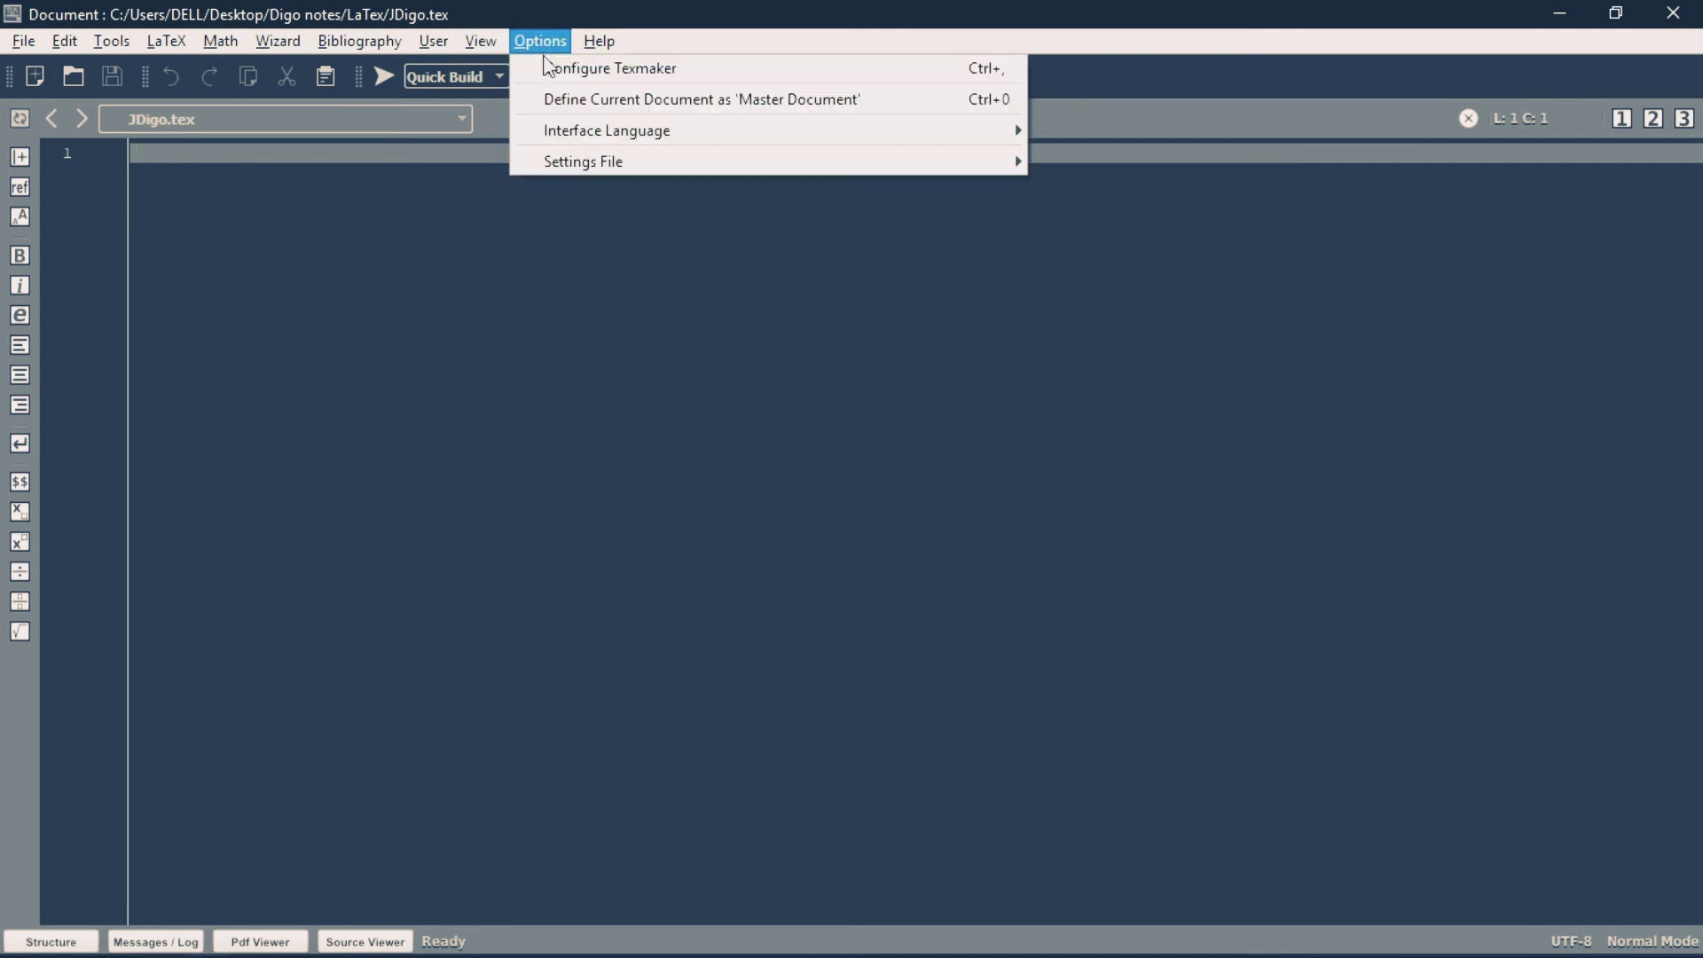
left_click(549, 71)
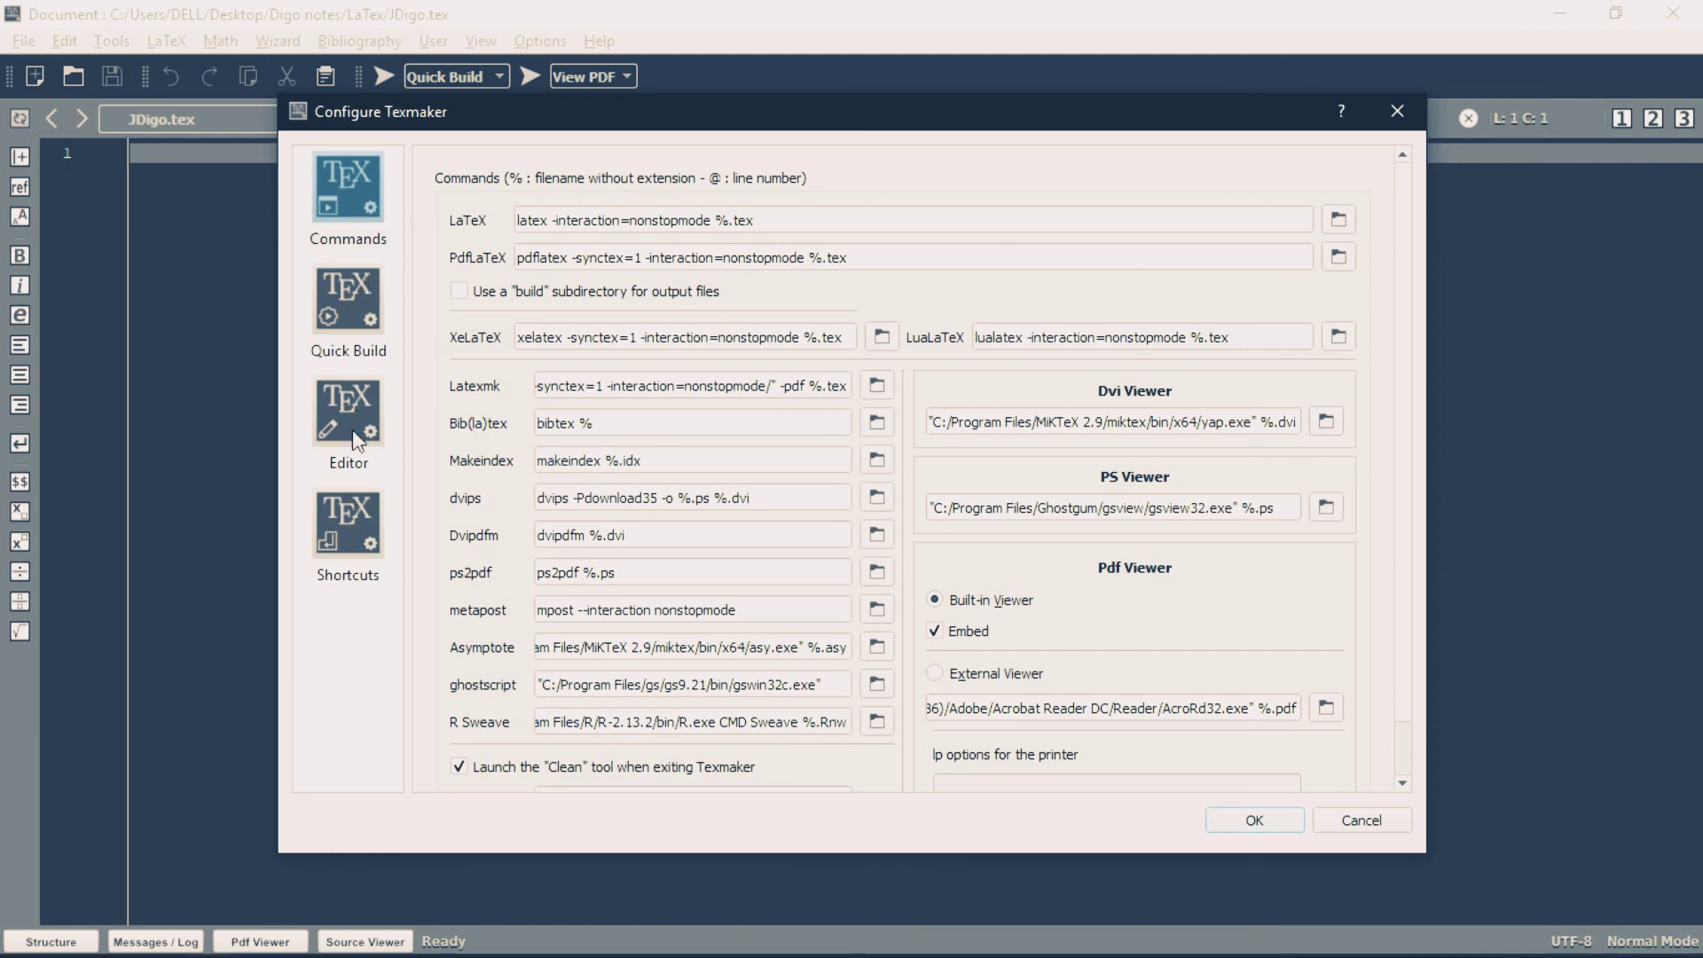
left_click(460, 768)
- Review the editor font and color settings, try the dark theme, and close the configuration without saving
left_click(330, 408)
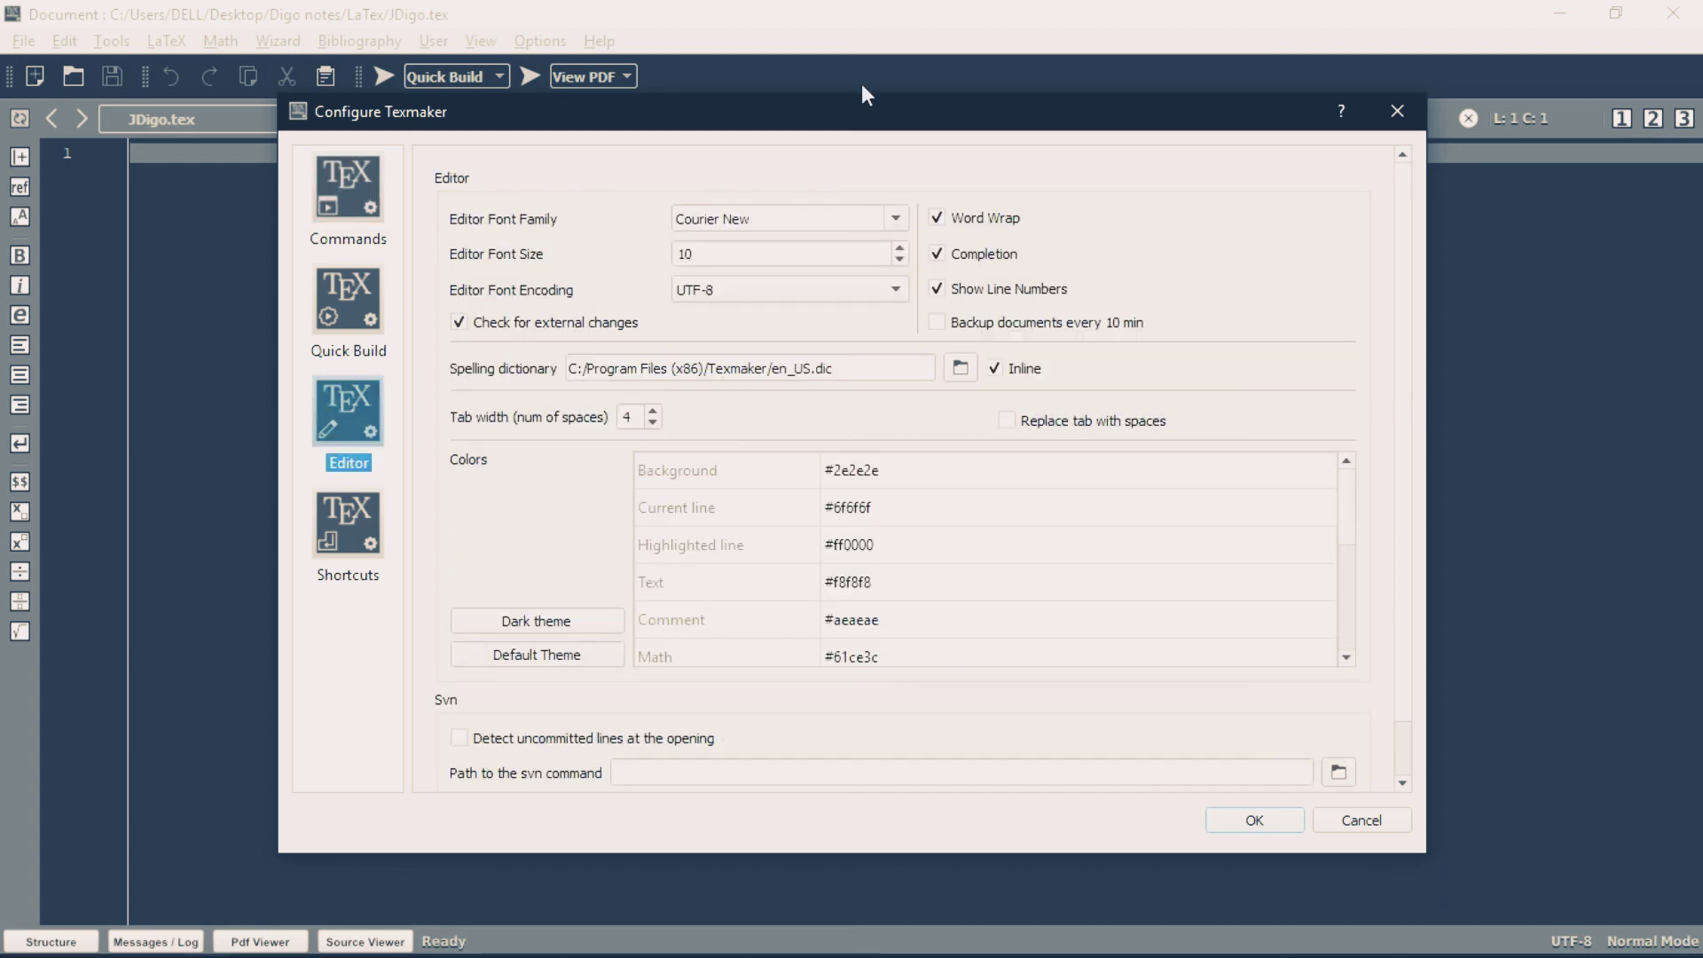
left_click(710, 259)
left_click(537, 622)
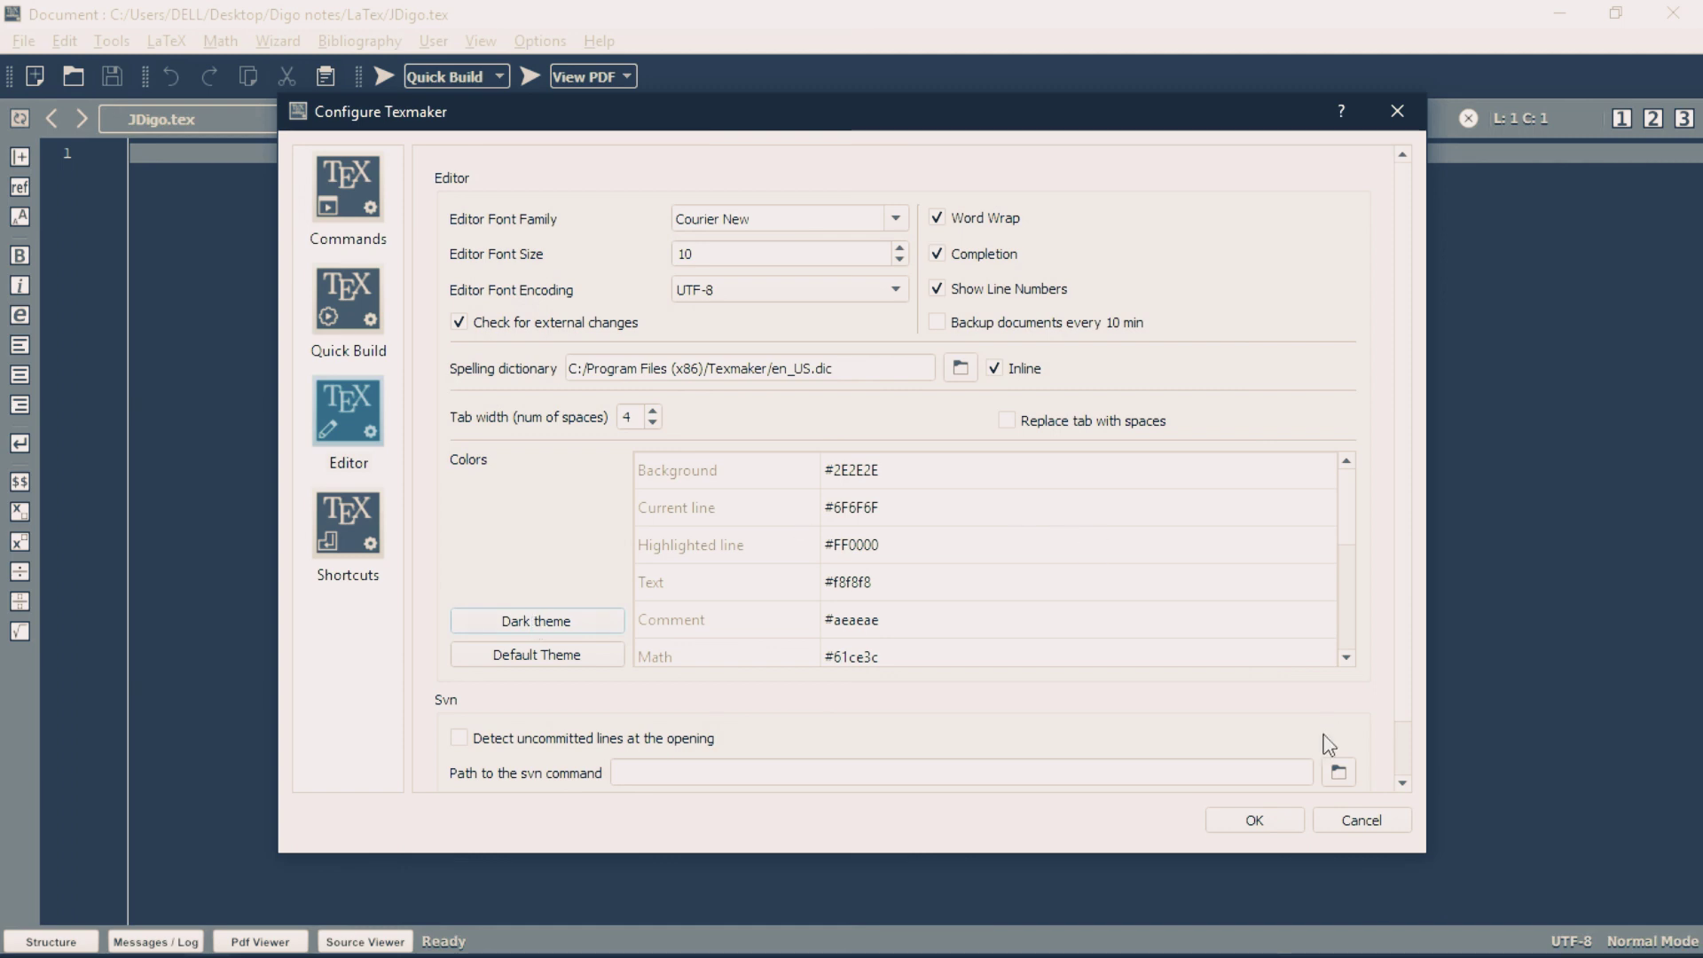
left_click(1343, 826)
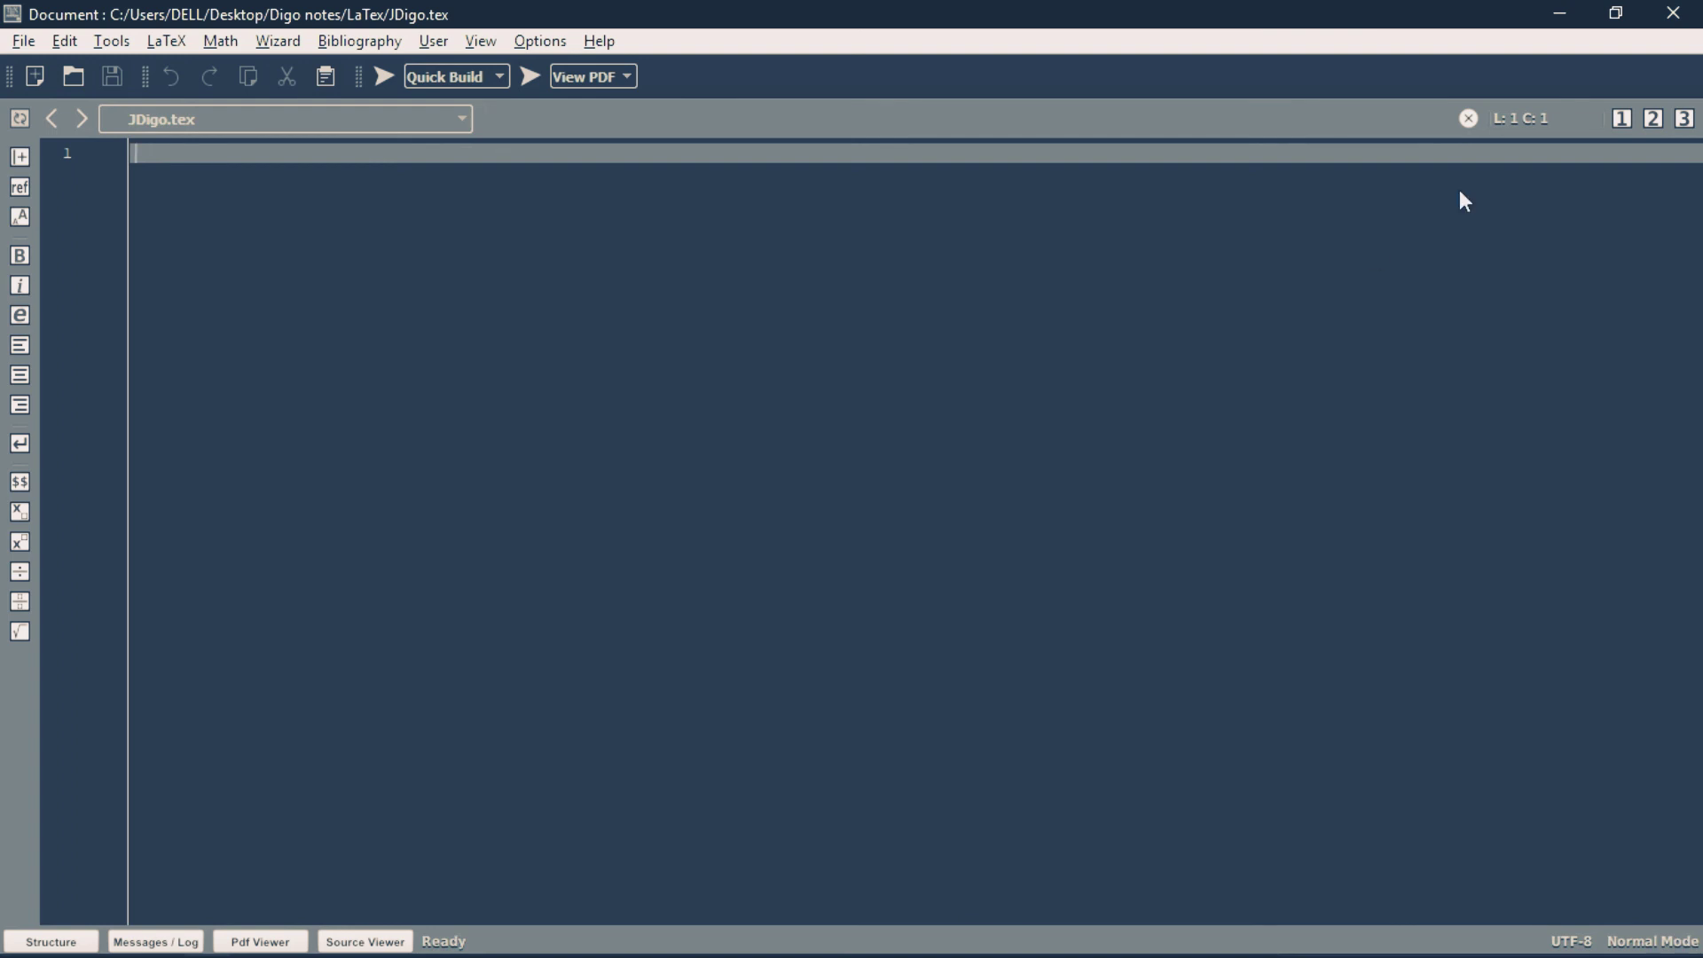
mouse_move(1552, 939)
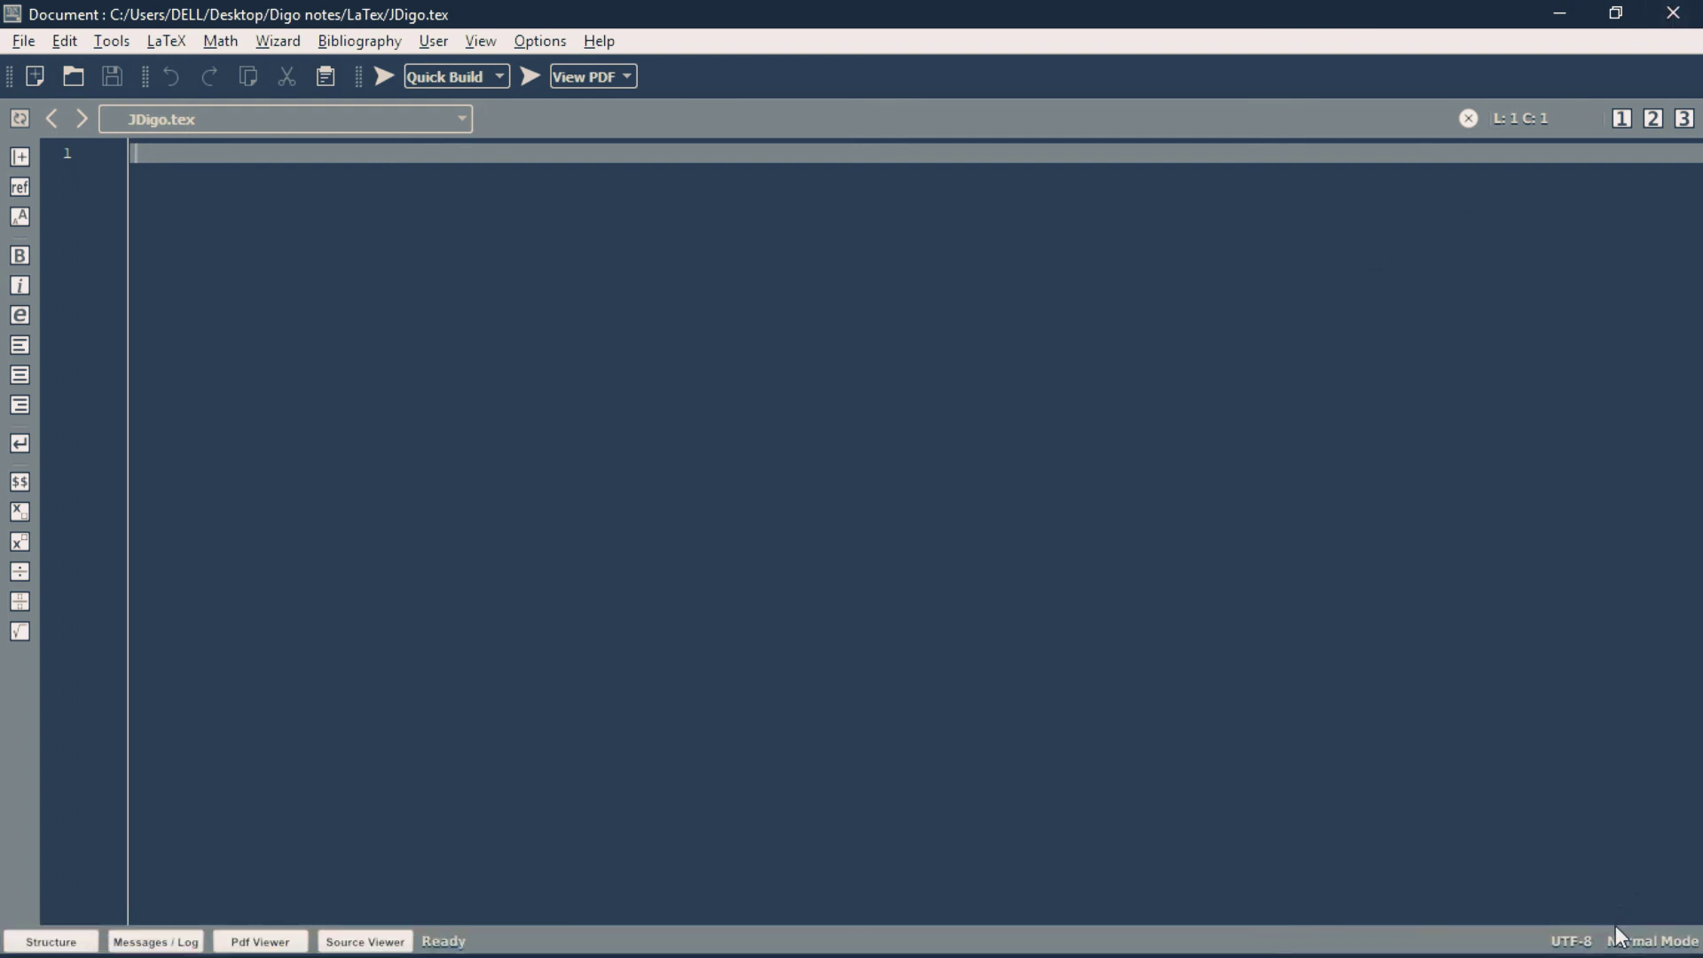